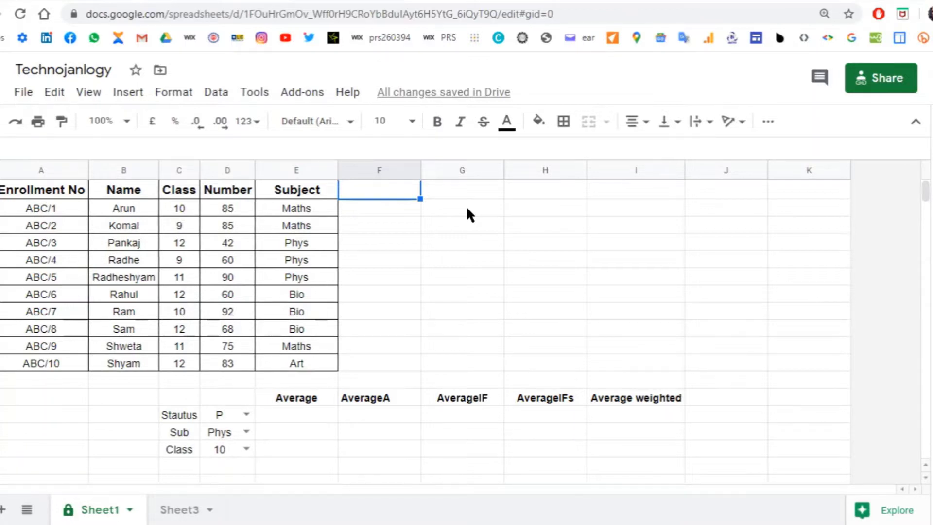
# Step: Look through the student table's enrollment, name, class, number and subject columns down to the averages area below
pyautogui.press('Left')
pyautogui.press('Left')
pyautogui.press('Left')
pyautogui.press('Left')
pyautogui.press('Left')
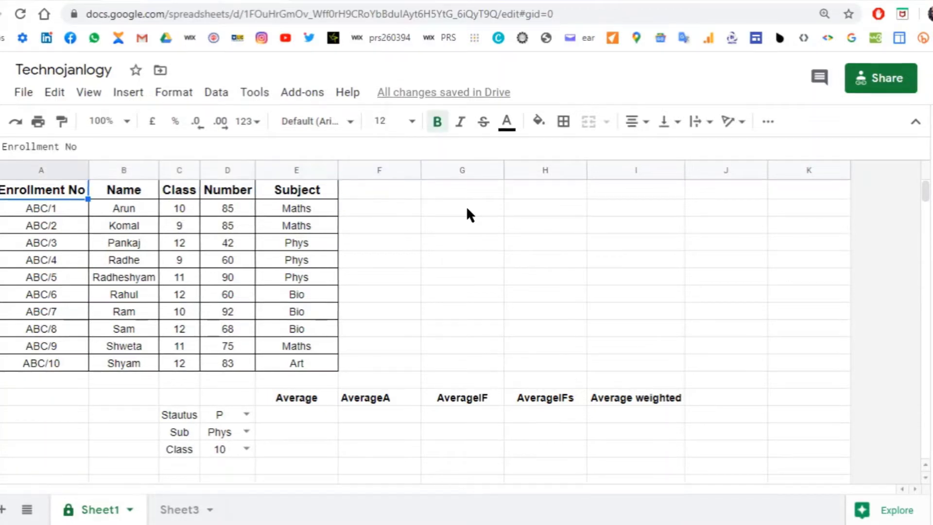
pyautogui.hotkey('ctrl', 'a')
pyautogui.press('Down')
pyautogui.press('Right')
pyautogui.press('Down')
pyautogui.press('Down')
pyautogui.press('Down')
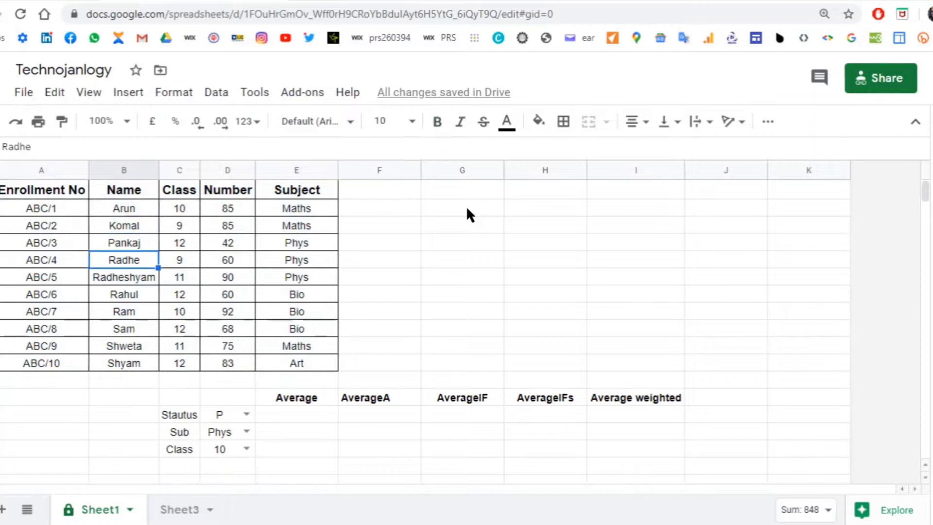
pyautogui.press('Right')
pyautogui.press('Right')
pyautogui.press('Down')
pyautogui.press('Right')
pyautogui.press('Down')
pyautogui.press('Down')
pyautogui.press('Down')
pyautogui.press('Down')
pyautogui.press('Down')
pyautogui.press('Down')
pyautogui.press('Down')
pyautogui.press('Down')
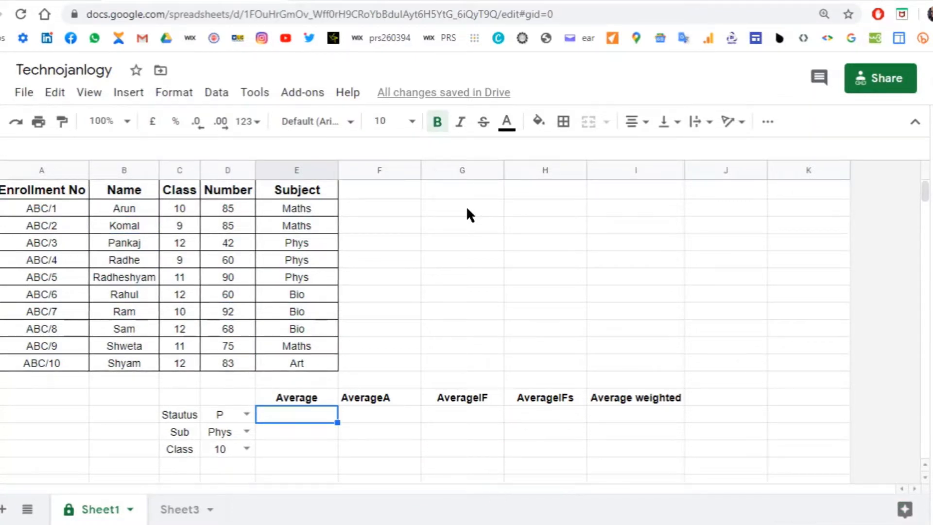
# Step: Review the Average, AverageA, AverageIF, AverageIFs and Average weighted headings below the student table
pyautogui.press('Up')
pyautogui.press('Down')
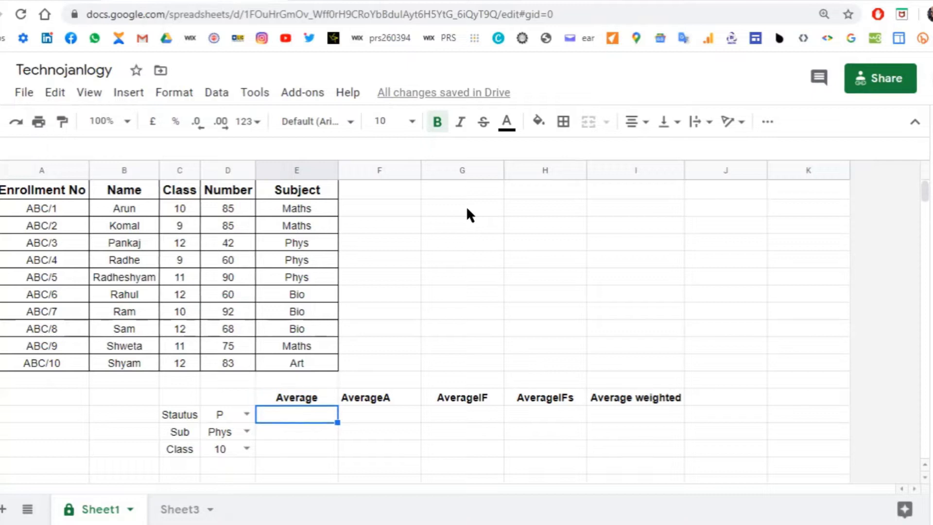
pyautogui.press('Up')
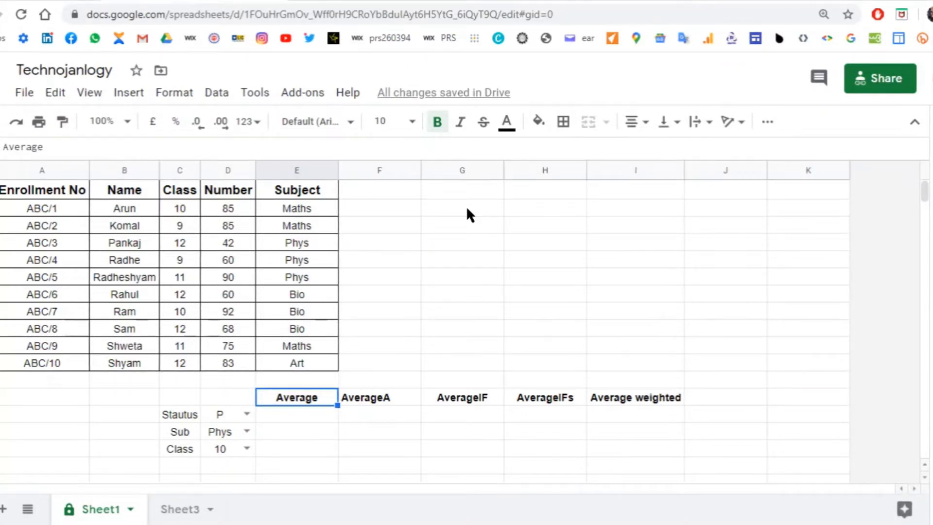
pyautogui.press('Right')
pyautogui.press('Right')
pyautogui.press('Right')
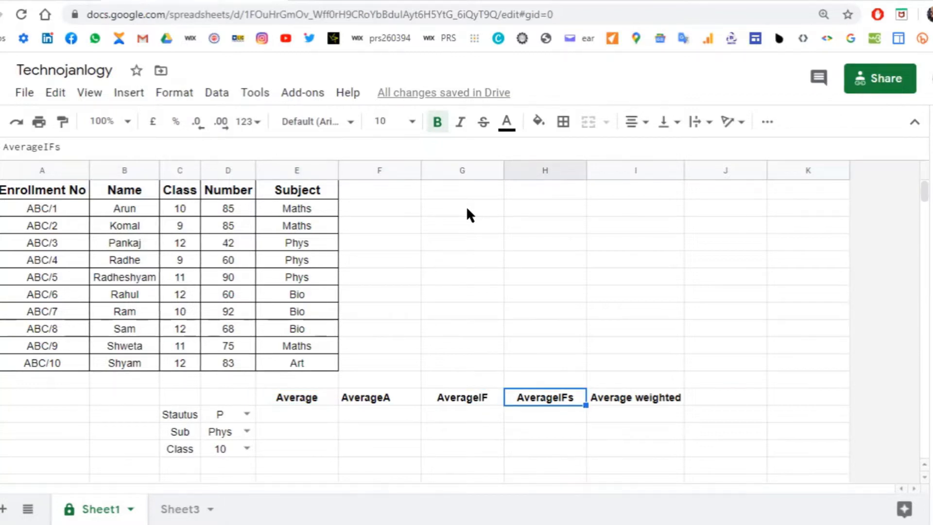
pyautogui.press('Right')
pyautogui.press('Left')
pyautogui.press('Left')
pyautogui.press('Left')
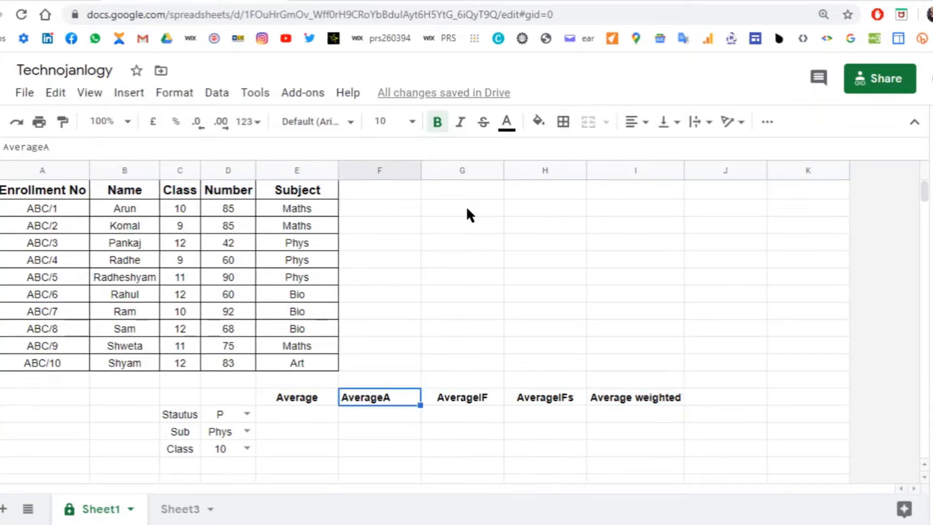
pyautogui.press('Left')
pyautogui.press('Down')
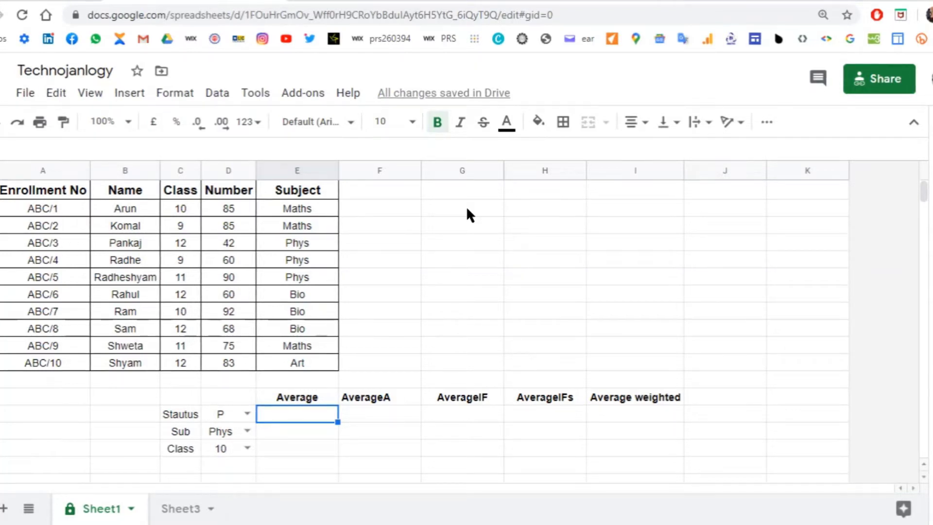
pyautogui.press('Up')
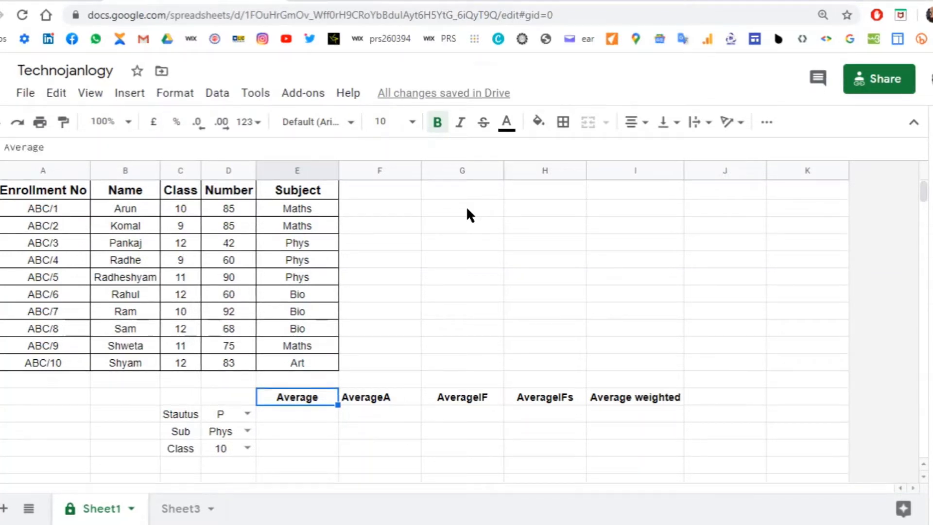
pyautogui.press('Right')
pyautogui.press('Right')
pyautogui.press('Up')
pyautogui.press('Up')
pyautogui.press('Up')
pyautogui.hotkey('shift', 'Right')
pyautogui.hotkey('shift', 'Right')
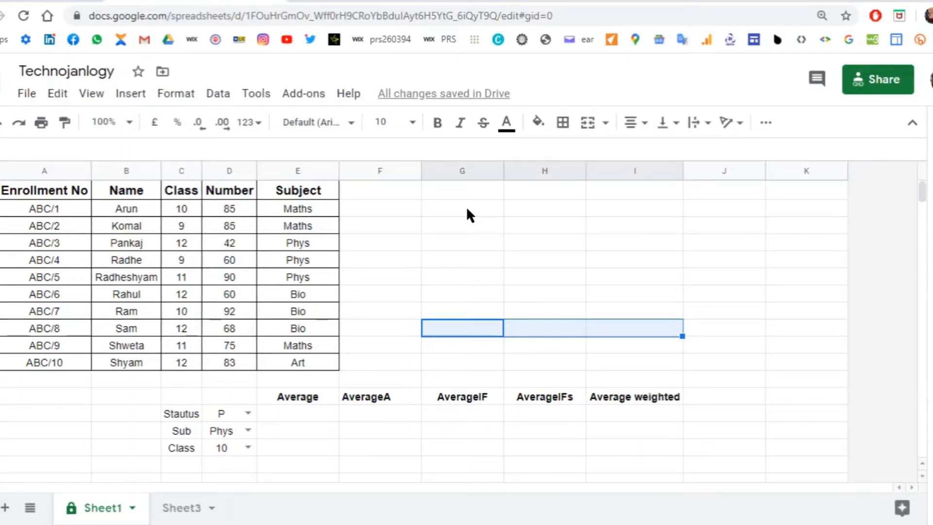
# Step: Enter the formula =AVERAGE(D2:D11) in cell E14, under the Average heading
pyautogui.press('Left')
pyautogui.press('Down')
pyautogui.press('Down')
pyautogui.press('Down')
pyautogui.press('Down')
pyautogui.press('Left')
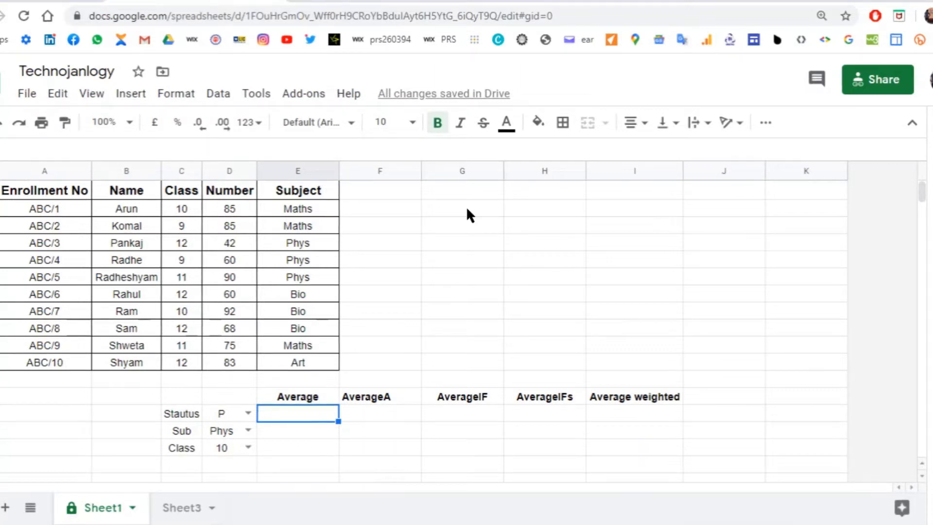
pyautogui.write('=')
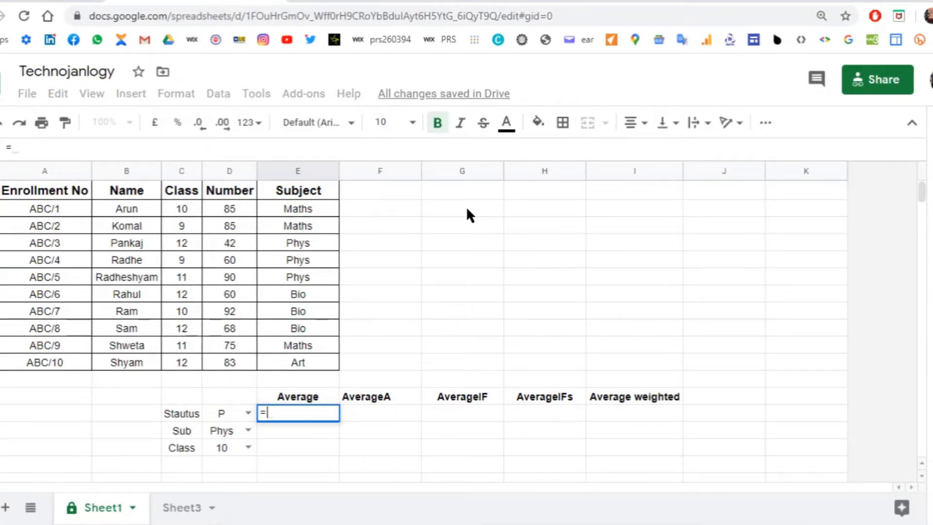
pyautogui.write('ave')
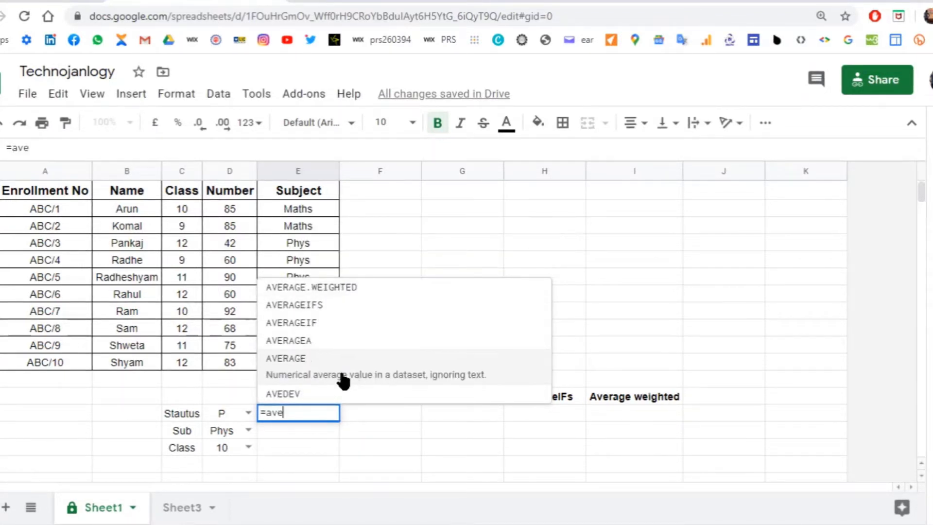
pyautogui.click(337, 374)
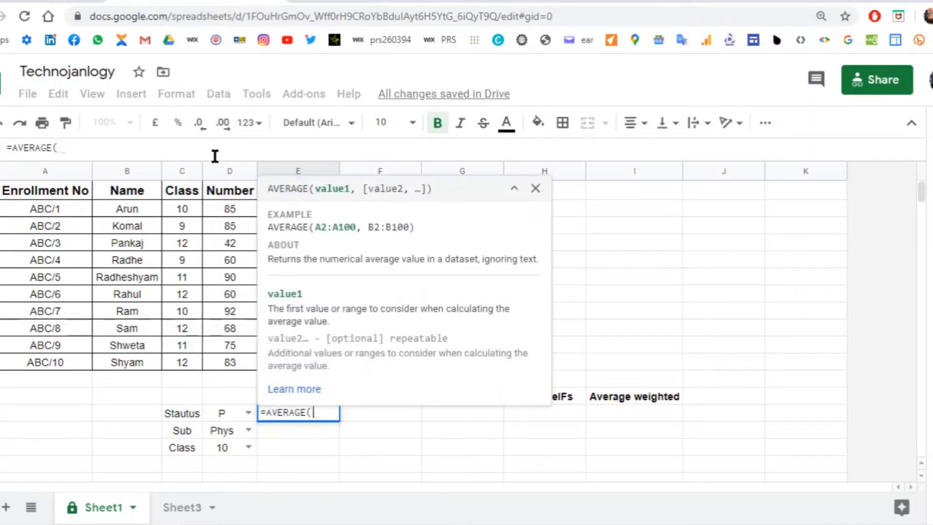
pyautogui.click(225, 206)
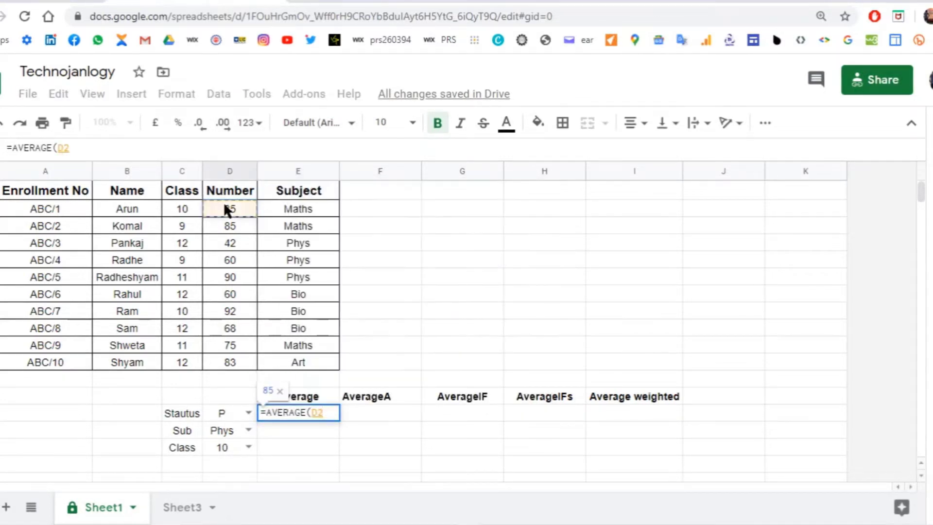
pyautogui.hotkey('ctrl', 'shift', 'Down')
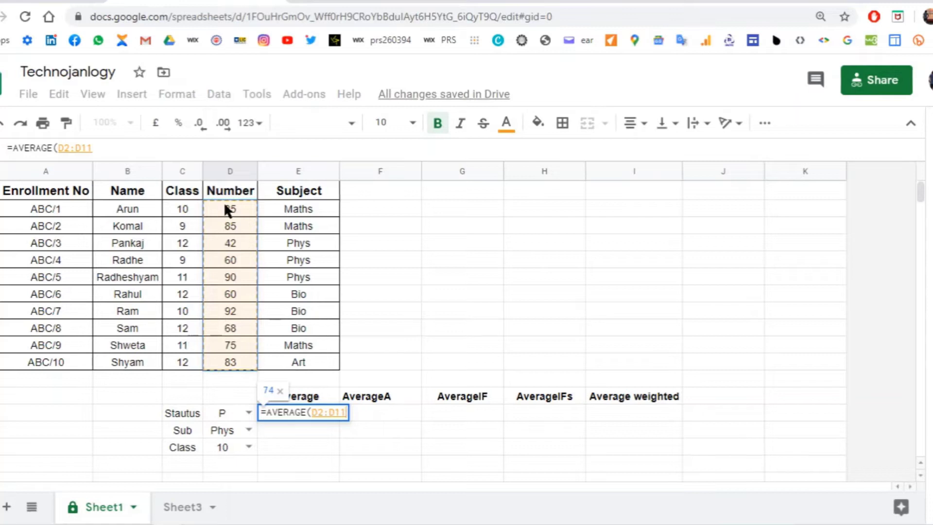
pyautogui.press('Return')
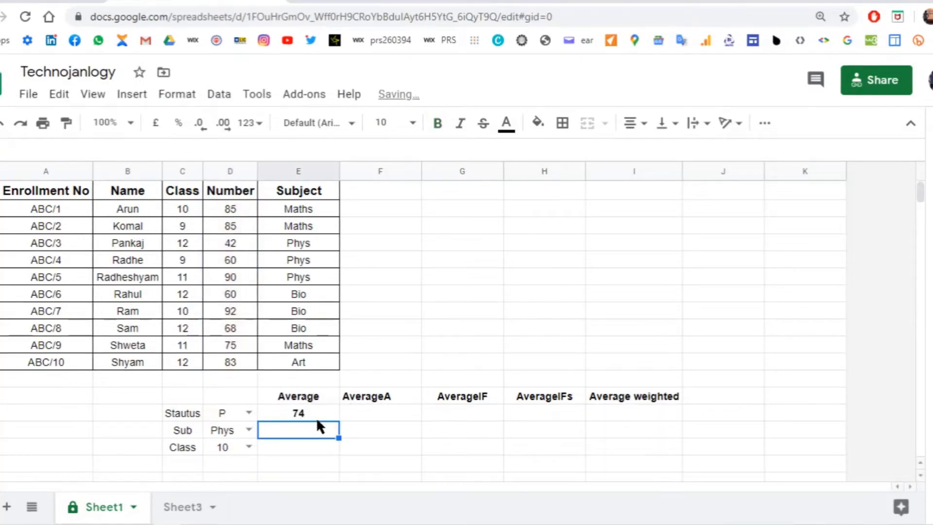
# Step: Check the Average formula against the summary statistics of the Number values in D2:D11
pyautogui.click(293, 414)
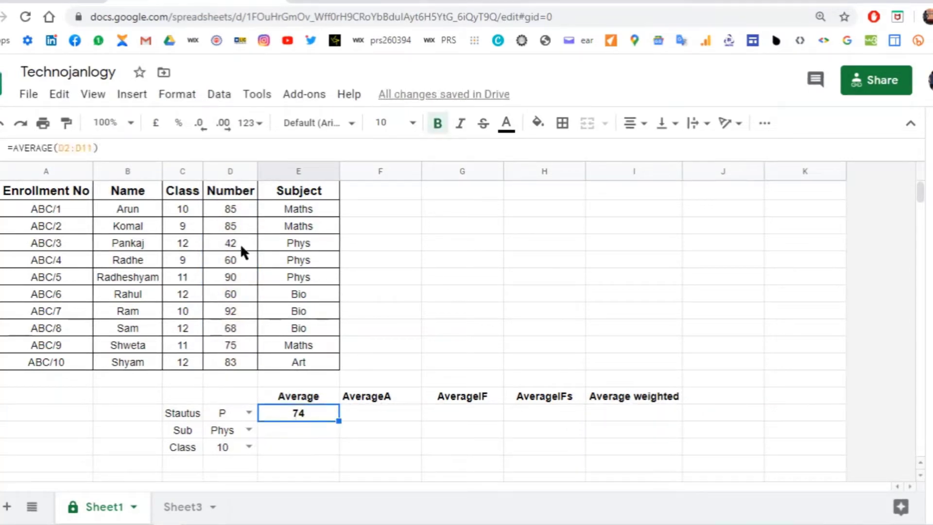
pyautogui.click(238, 206)
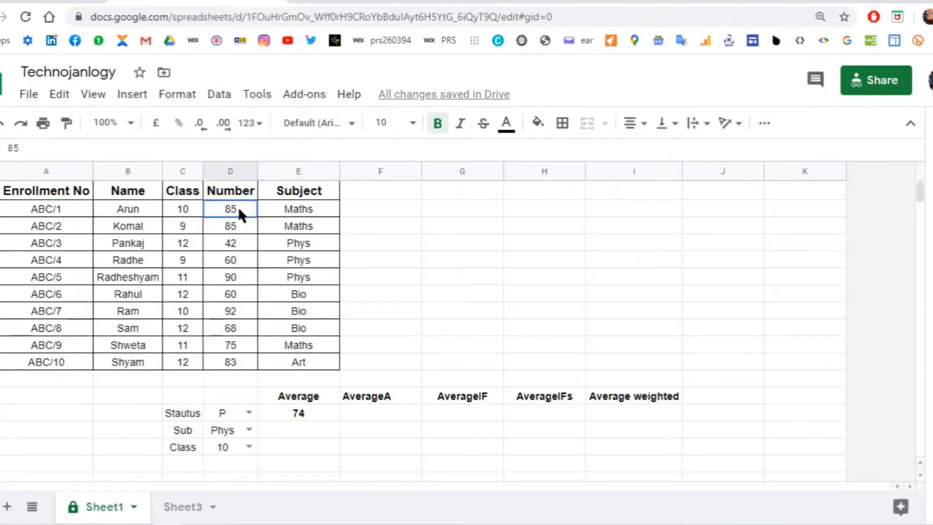
pyautogui.hotkey('shift', 'Down')
pyautogui.hotkey('shift', 'Down')
pyautogui.hotkey('shift', 'Down')
pyautogui.hotkey('shift', 'Down')
pyautogui.hotkey('shift', 'Down')
pyautogui.hotkey('shift', 'Down')
pyautogui.hotkey('shift', 'Down')
pyautogui.hotkey('shift', 'Down')
pyautogui.hotkey('shift', 'Down')
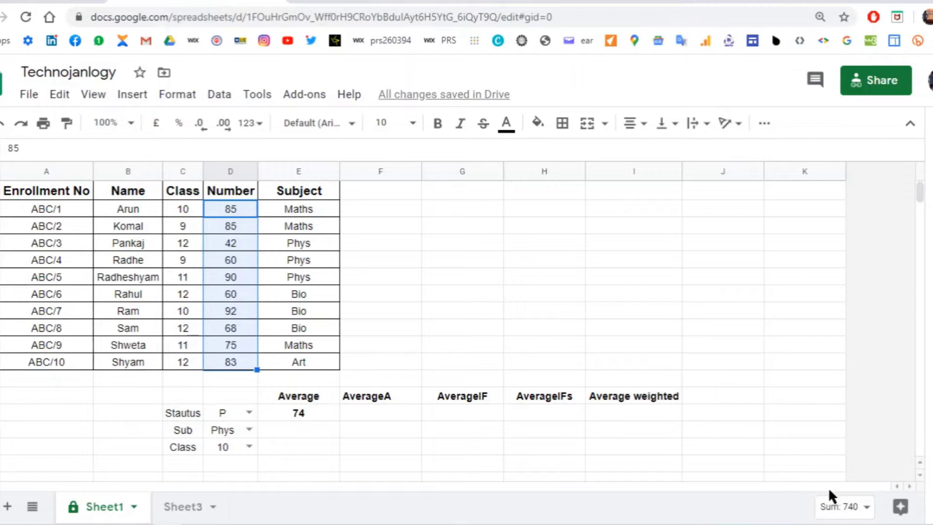
pyautogui.click(851, 508)
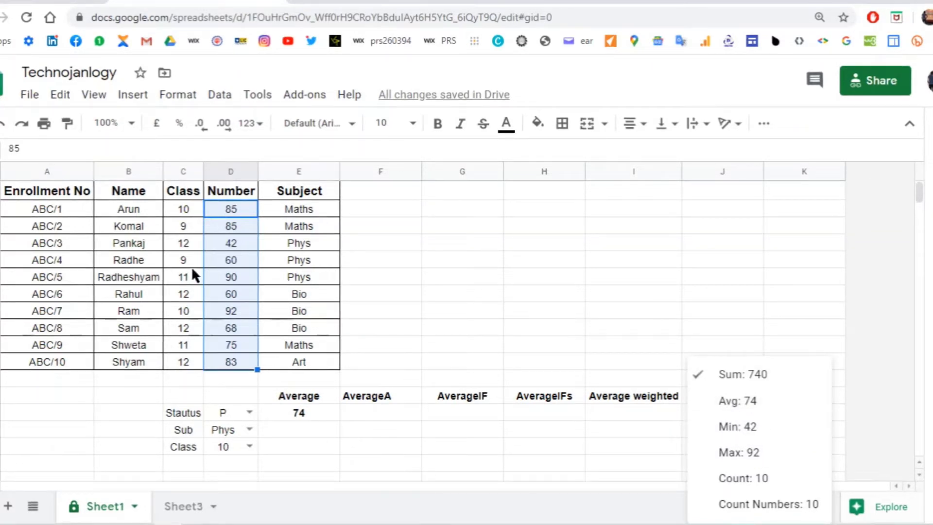
pyautogui.click(232, 300)
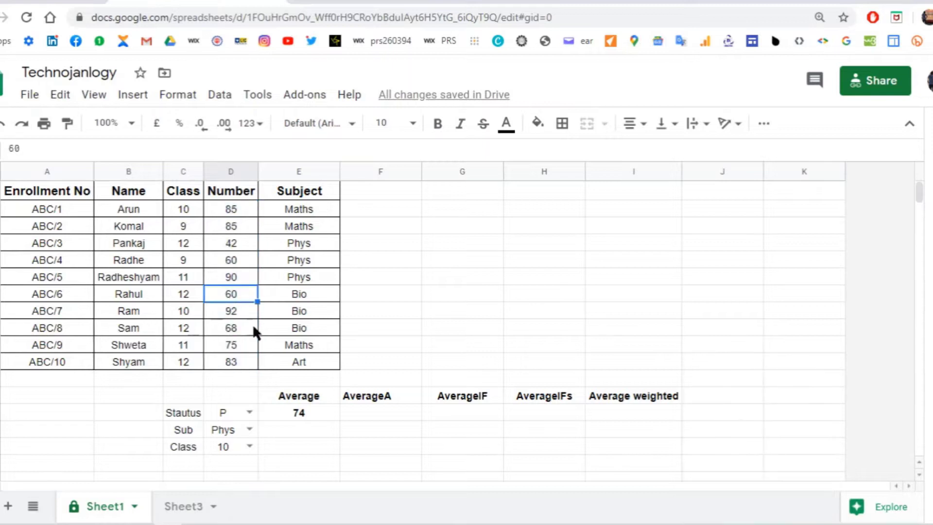
pyautogui.click(300, 412)
pyautogui.click(399, 411)
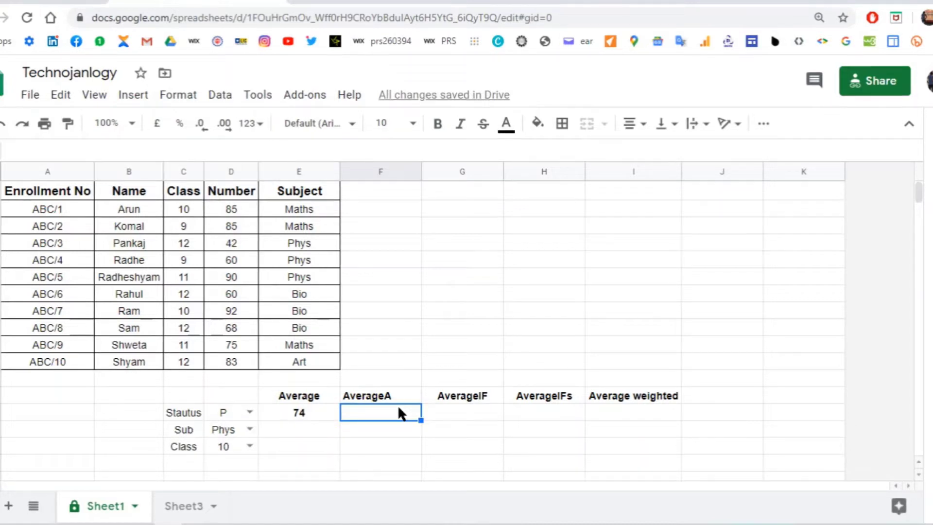
pyautogui.hotkey('ctrl', 'Up')
pyautogui.hotkey('ctrl', 'Up')
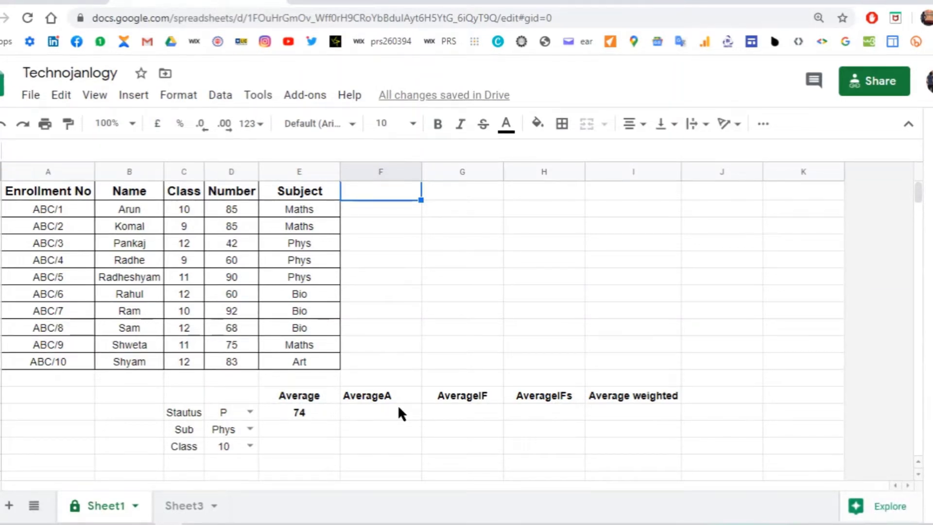
pyautogui.write('Class')
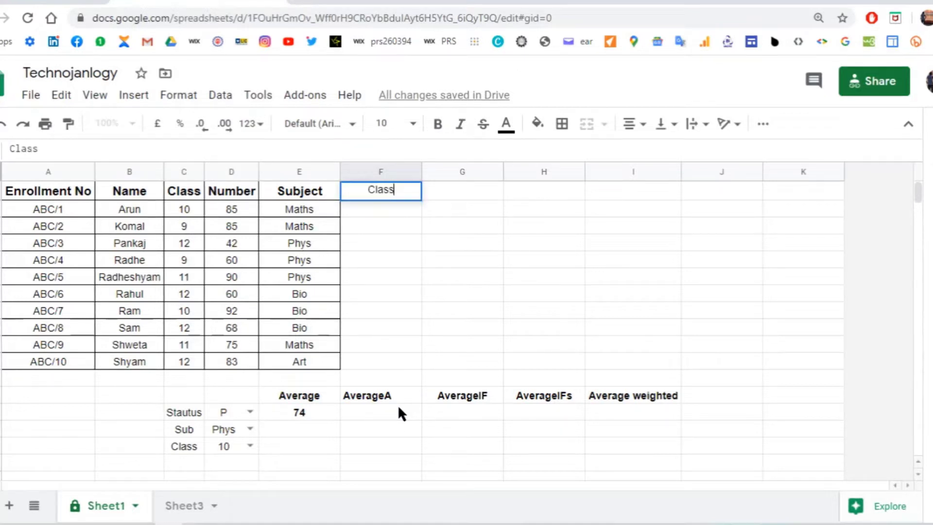
pyautogui.press('Return')
pyautogui.hotkey('ctrl', 'z')
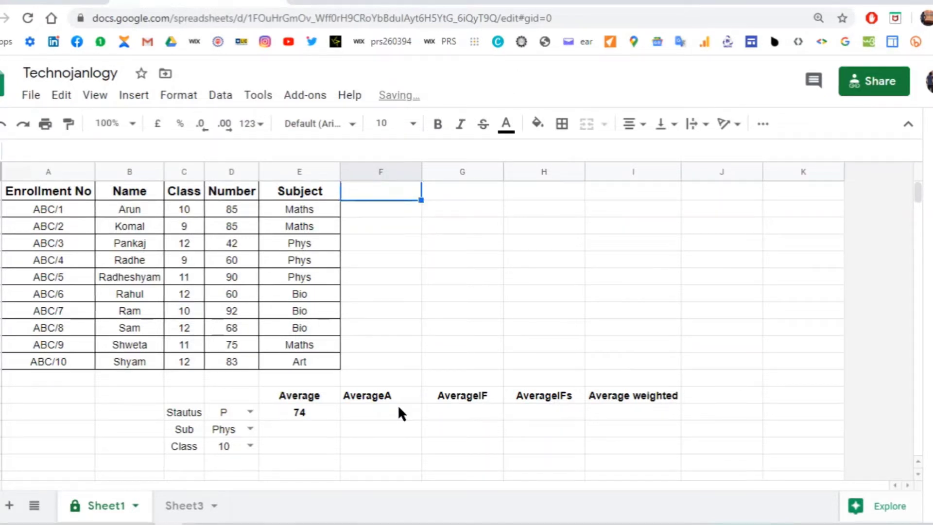
# Step: Replace the Class value in cell C6 with TRUE
pyautogui.press('Left')
pyautogui.press('Left')
pyautogui.press('Left')
pyautogui.press('Down')
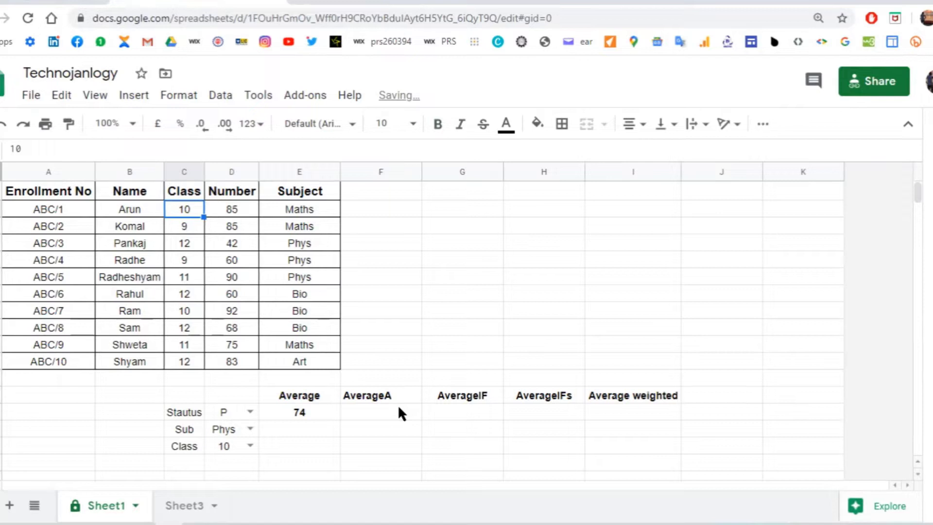
pyautogui.press('Down')
pyautogui.press('Down')
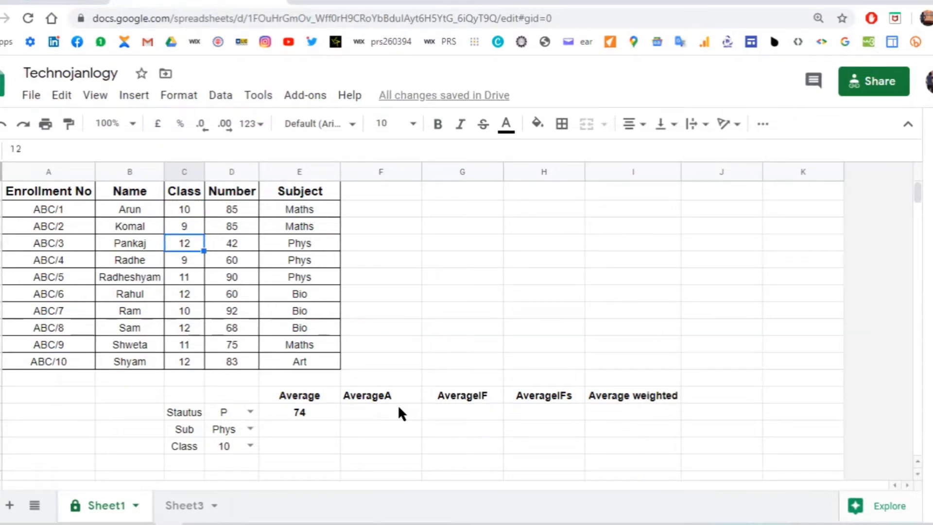
pyautogui.press('Down')
pyautogui.press('Down')
pyautogui.write('Tr')
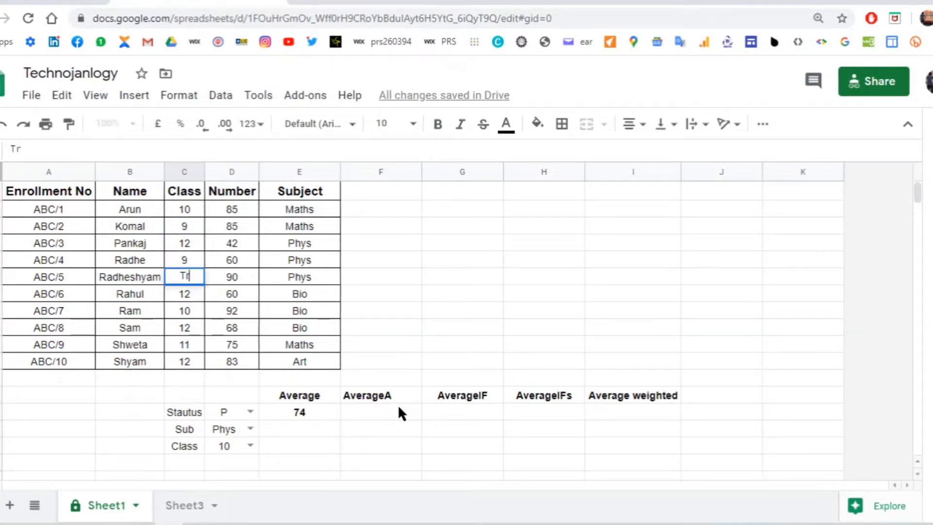
pyautogui.write('ue')
pyautogui.press('Return')
# Step: Replace the Class value in cell C9 with FALSE
pyautogui.press('Up')
pyautogui.press('Up')
pyautogui.press('Down')
pyautogui.press('Down')
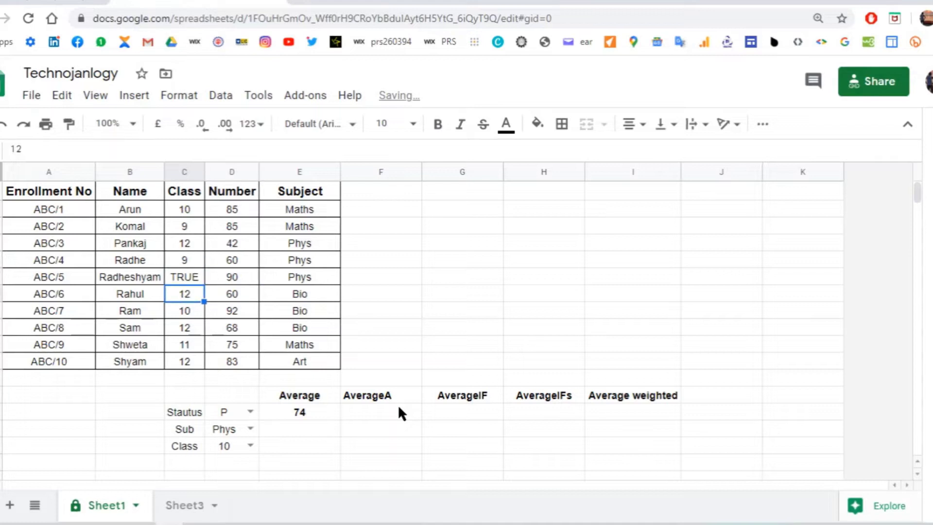
pyautogui.press('Down')
pyautogui.press('Down')
pyautogui.write('Fals')
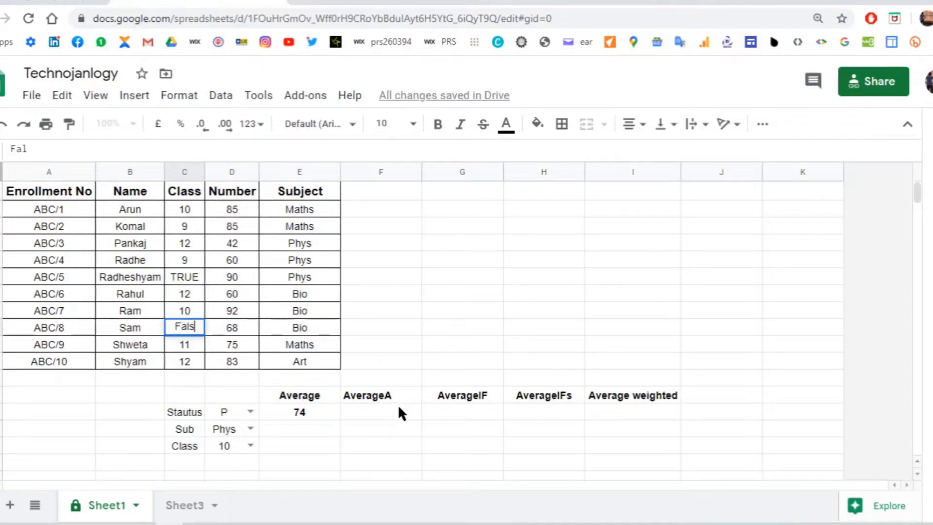
pyautogui.write('e')
pyautogui.press('Return')
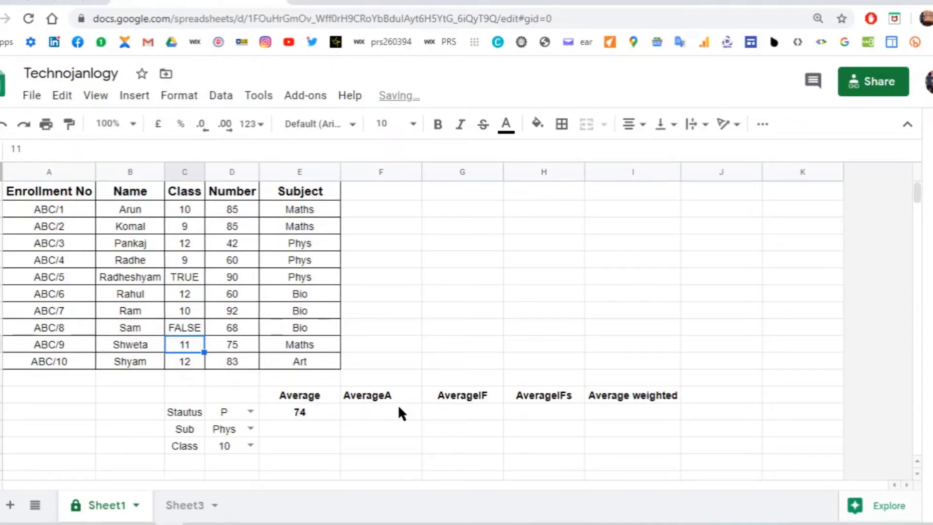
# Step: Enter the formula =AVERAGEA(C2:C11) in cell F14, under the AverageA heading
pyautogui.press('Down')
pyautogui.press('Down')
pyautogui.press('Down')
pyautogui.press('Right')
pyautogui.press('Right')
pyautogui.press('Down')
pyautogui.press('Right')
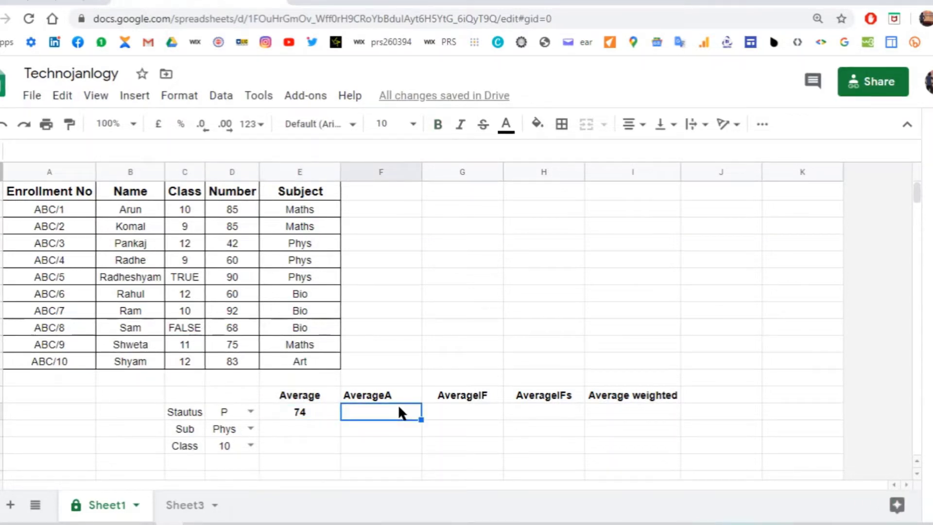
pyautogui.write('=avera')
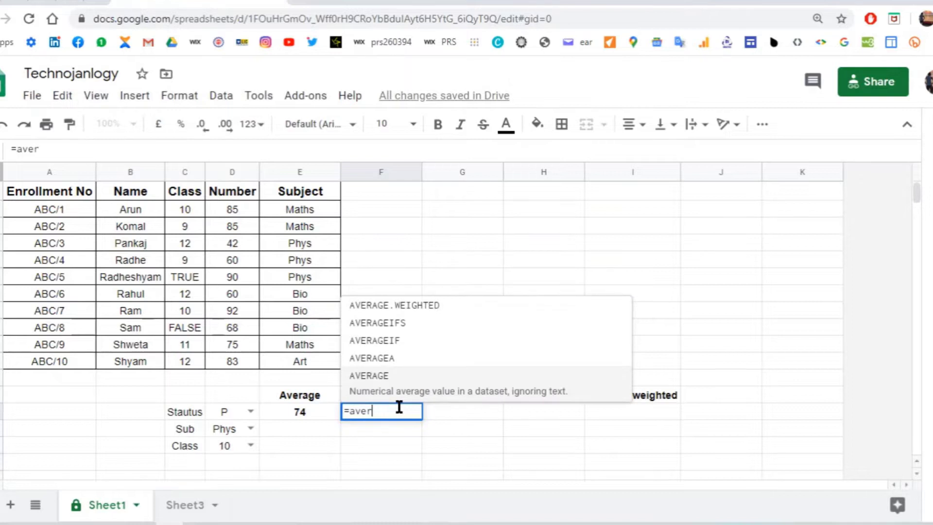
pyautogui.press('Up')
pyautogui.press('Tab')
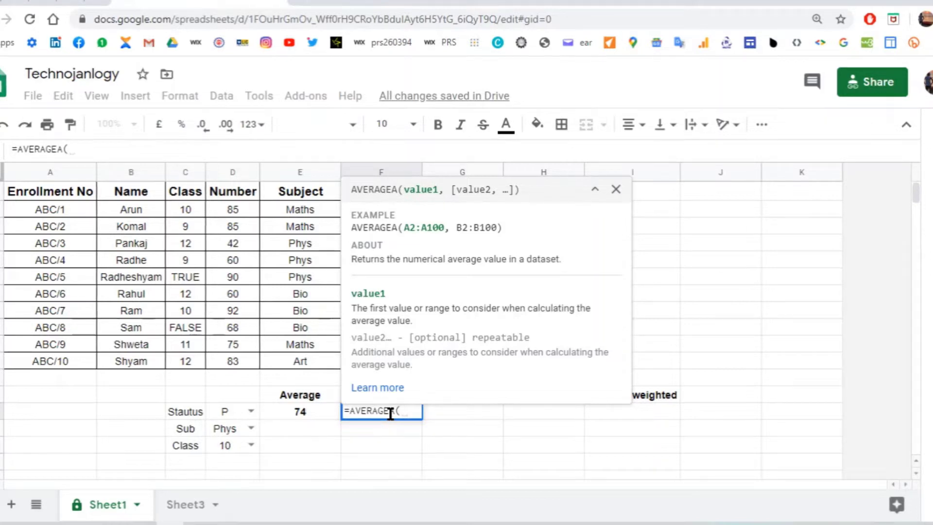
pyautogui.press('Left')
pyautogui.press('Up')
pyautogui.press('Up')
pyautogui.press('Up')
pyautogui.press('Left')
pyautogui.press('Left')
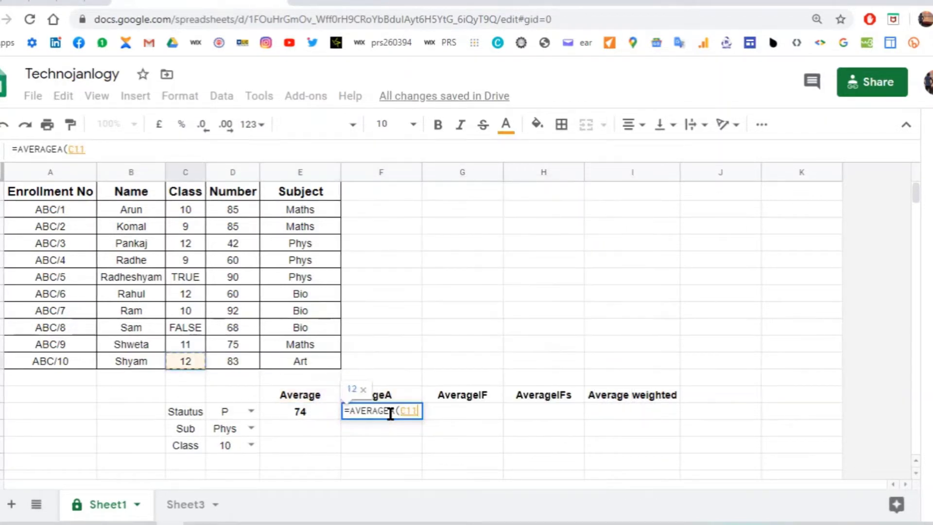
pyautogui.hotkey('ctrl', 'Up')
pyautogui.press('Down')
pyautogui.hotkey('ctrl', 'shift', 'Down')
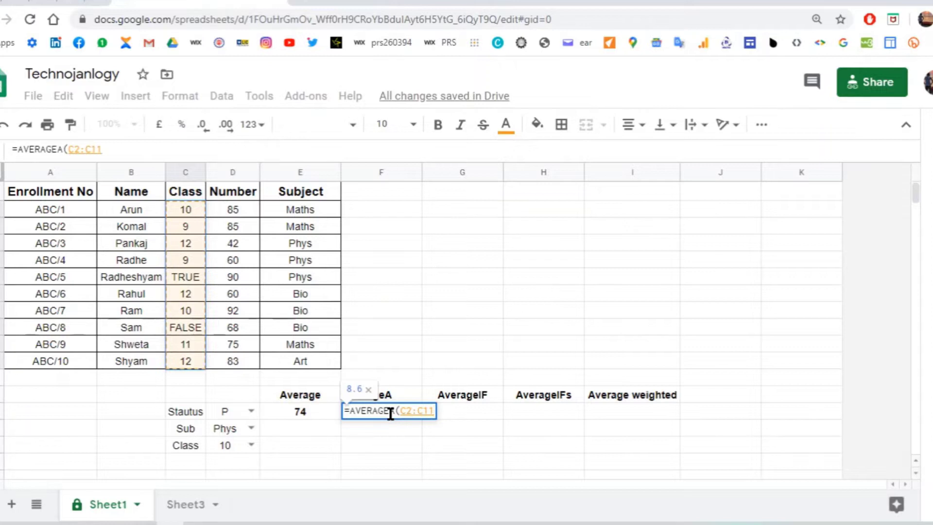
pyautogui.press('Return')
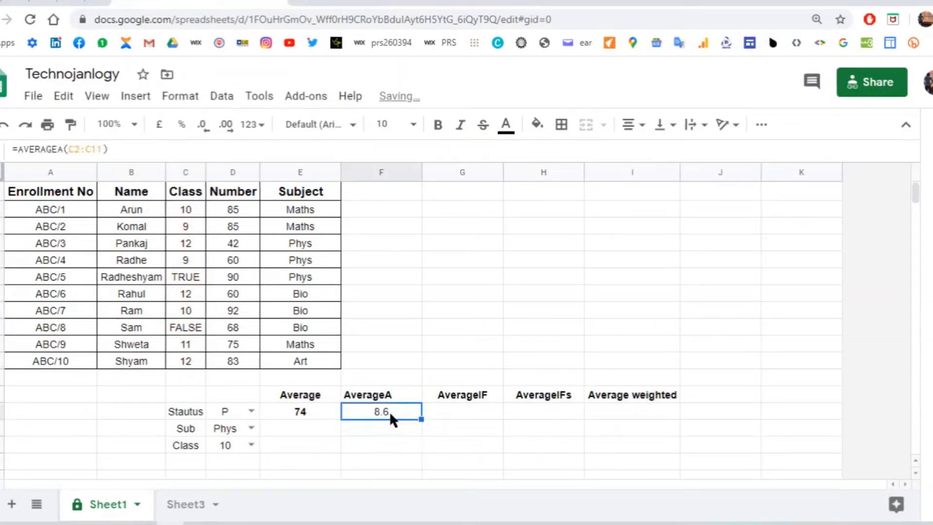
pyautogui.click(390, 413)
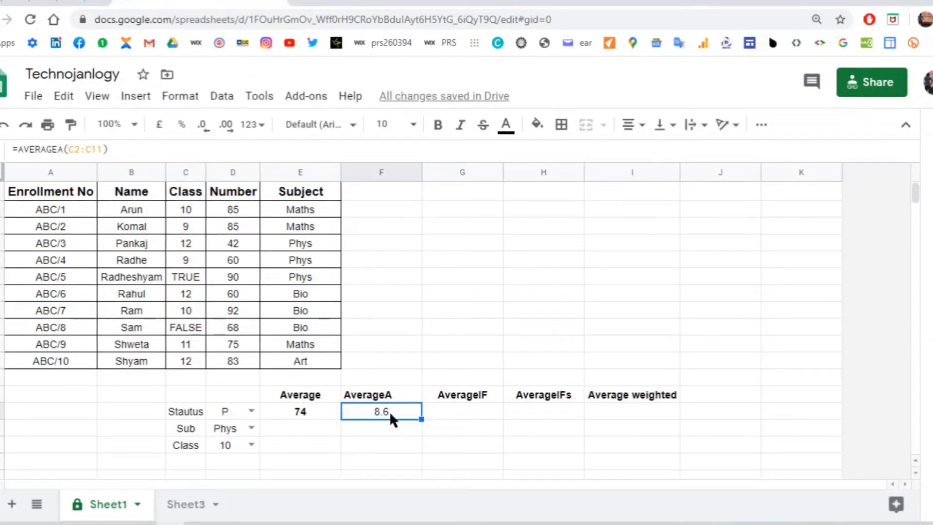
# Step: Enter a formula in cell F2 that references the Class value in C2
pyautogui.click(202, 273)
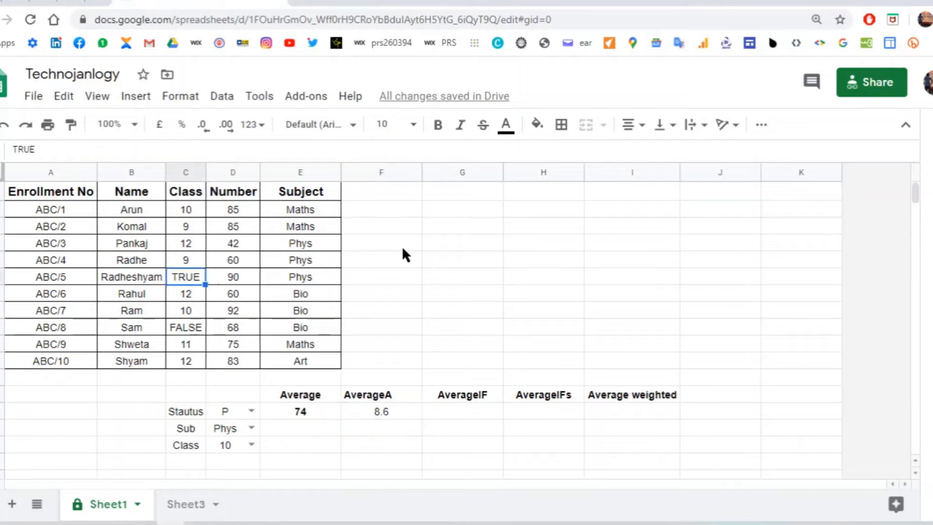
pyautogui.click(395, 281)
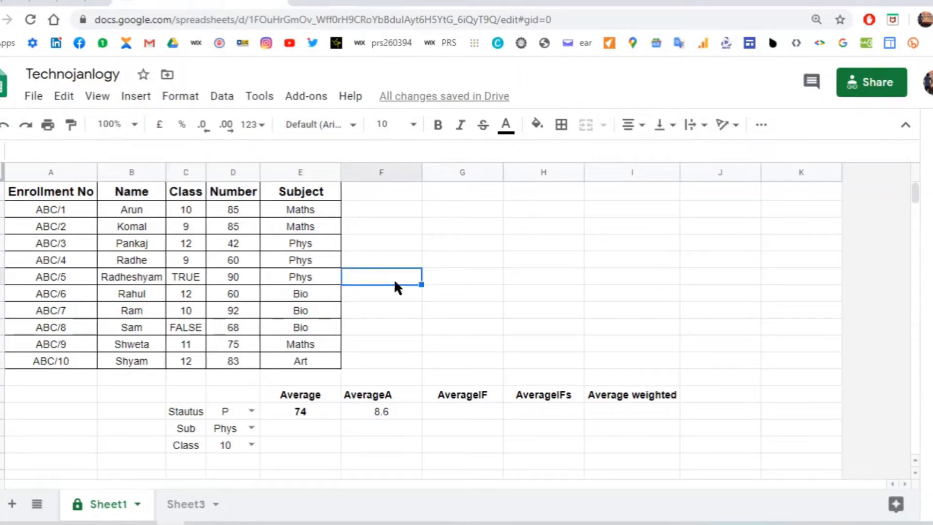
pyautogui.click(194, 322)
pyautogui.click(397, 324)
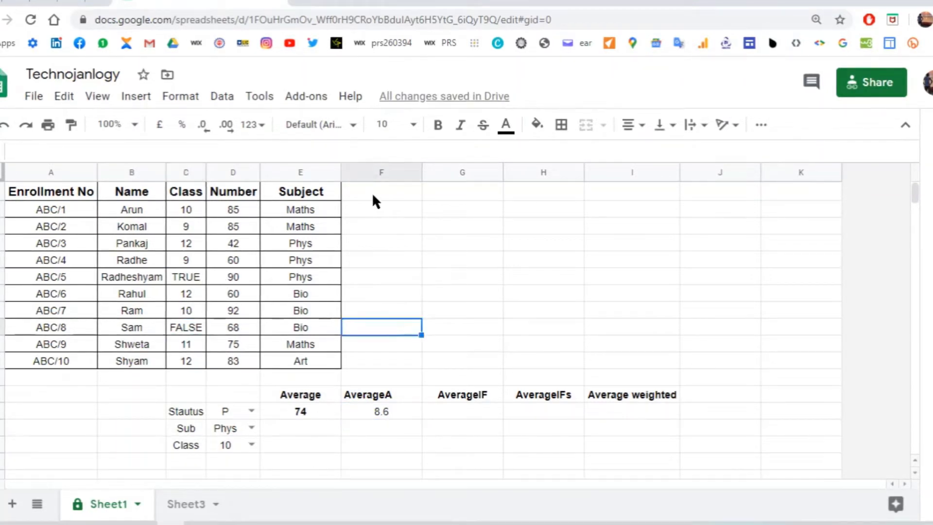
pyautogui.click(370, 209)
pyautogui.write('+')
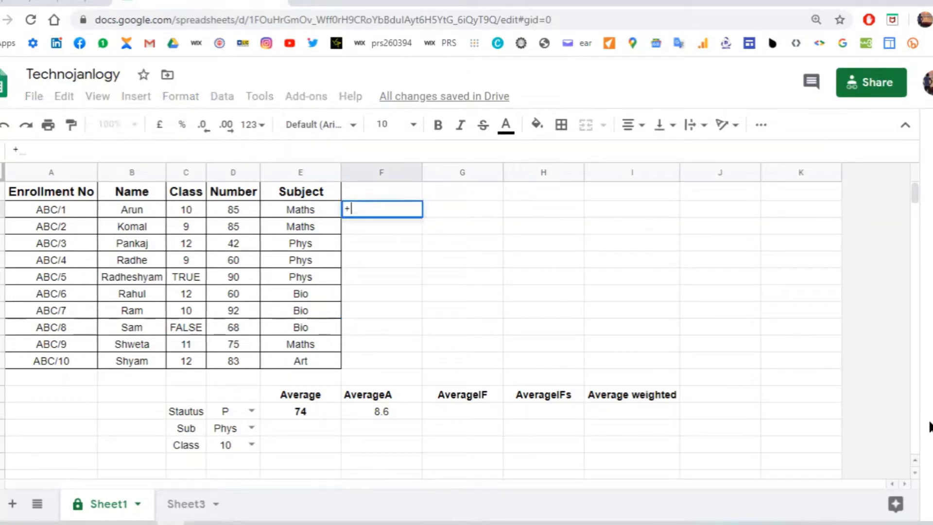
pyautogui.press('Left')
pyautogui.press('Left')
pyautogui.press('Left')
pyautogui.press('Return')
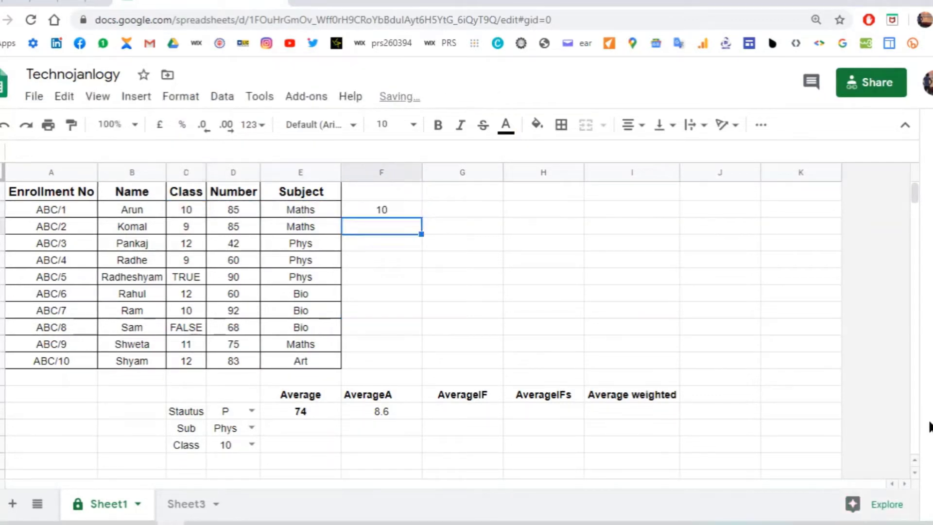
# Step: Fill the Class reference formula from F2 down to F11
pyautogui.press('Up')
pyautogui.hotkey('shift', 'Down')
pyautogui.hotkey('shift', 'Down')
pyautogui.hotkey('shift', 'Down')
pyautogui.hotkey('shift', 'Down')
pyautogui.hotkey('shift', 'Down')
pyautogui.hotkey('shift', 'Down')
pyautogui.hotkey('shift', 'Down')
pyautogui.hotkey('shift', 'Down')
pyautogui.hotkey('shift', 'Down')
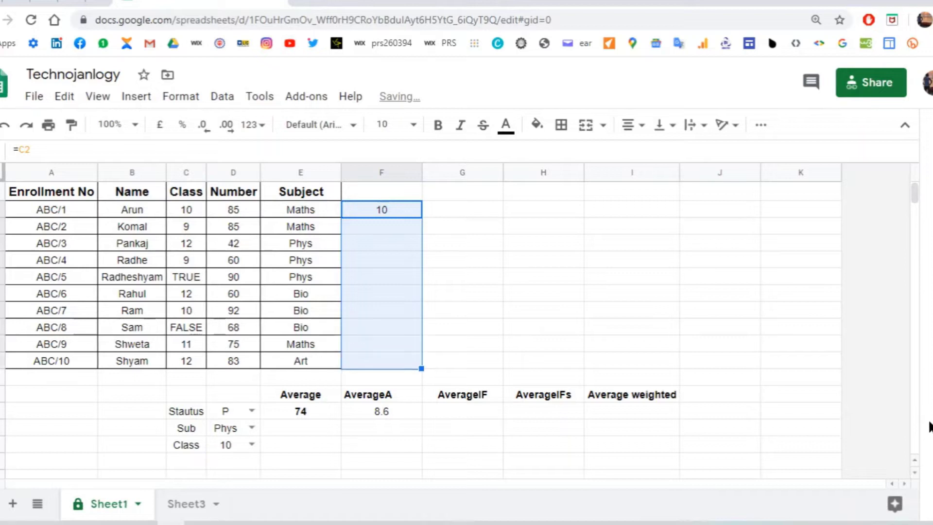
pyautogui.hotkey('ctrl', 'd')
# Step: Overwrite the TRUE in helper cell F6 with 1 and the FALSE in F9 with 0
pyautogui.press('Down')
pyautogui.press('Down')
pyautogui.press('Down')
pyautogui.press('Down')
pyautogui.press('Down')
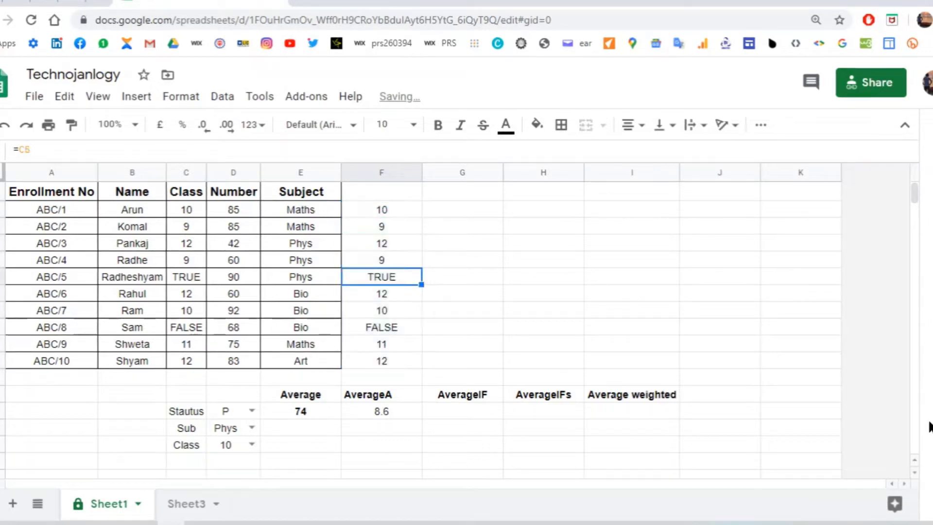
pyautogui.press('Down')
pyautogui.press('Down')
pyautogui.press('Down')
pyautogui.press('Up')
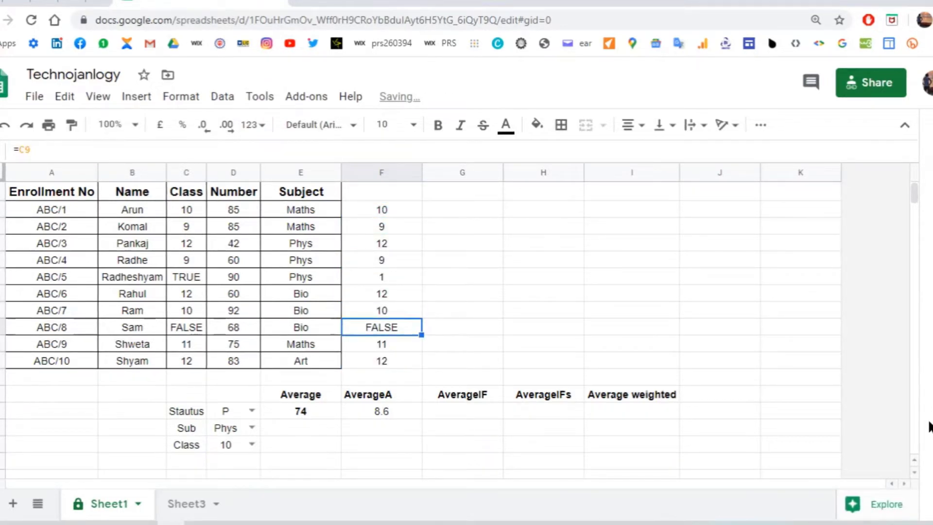
pyautogui.write('0')
pyautogui.press('Return')
# Step: Enter the formula =AVERAGE(F2:F11) in cell F12, beneath the helper column
pyautogui.press('Down')
pyautogui.press('Down')
pyautogui.write('=ave')
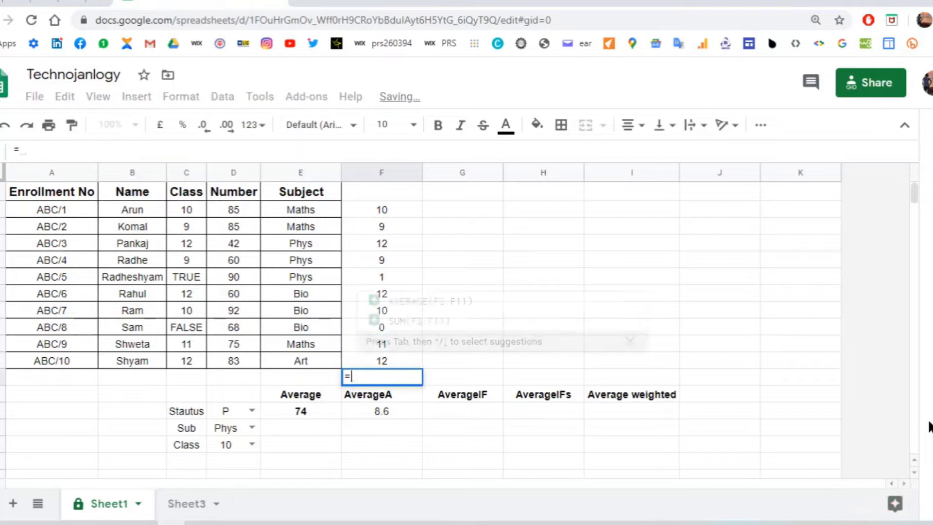
pyautogui.press('Up')
pyautogui.press('Up')
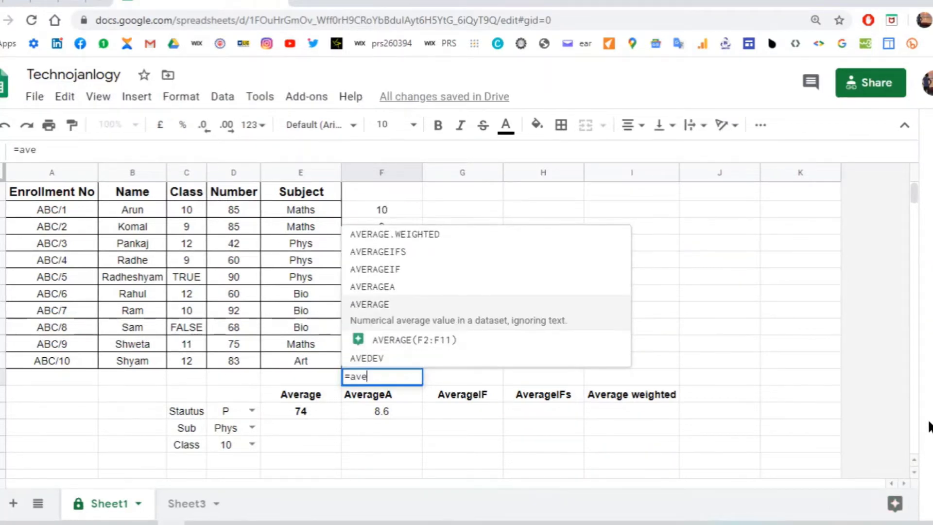
pyautogui.press('Tab')
pyautogui.press('Tab')
pyautogui.press('Return')
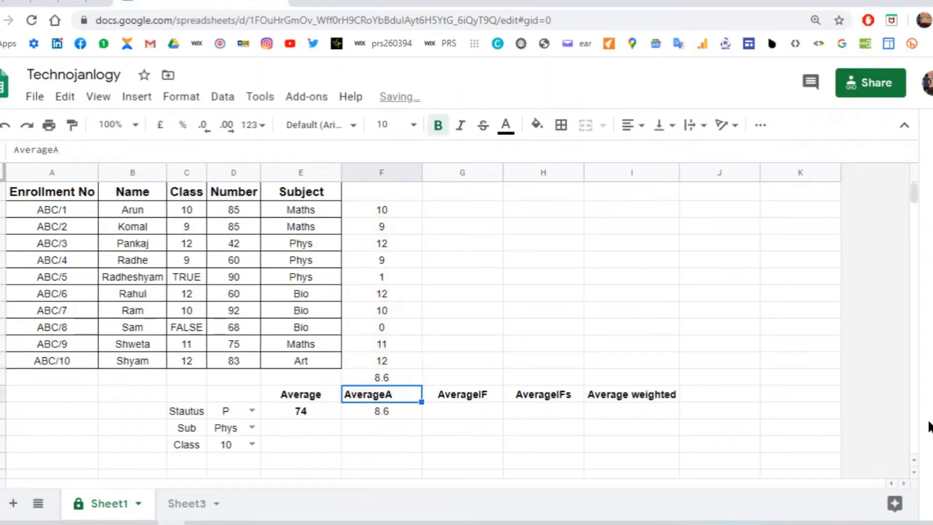
pyautogui.press('Up')
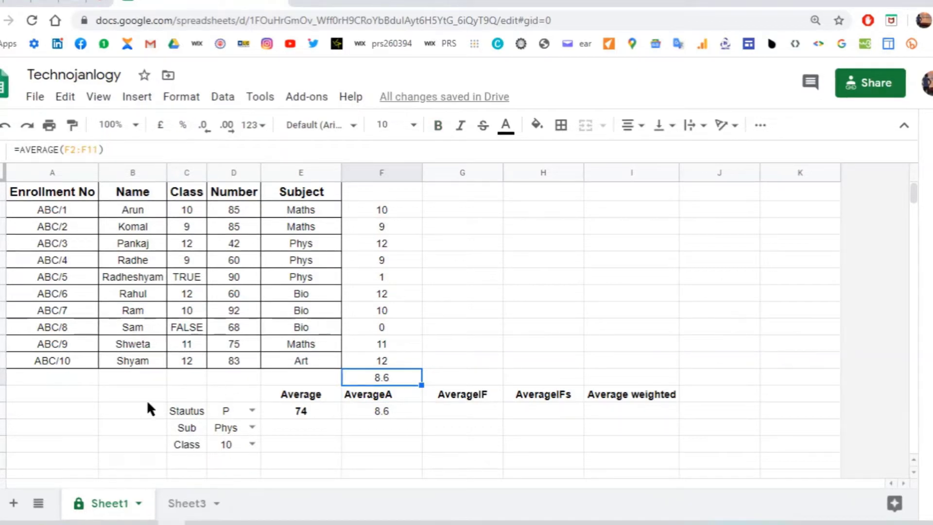
# Step: Replace the Class value in cell C9 with TRUE and check the AVERAGEA formula in F14
pyautogui.click(183, 327)
pyautogui.write('Tru')
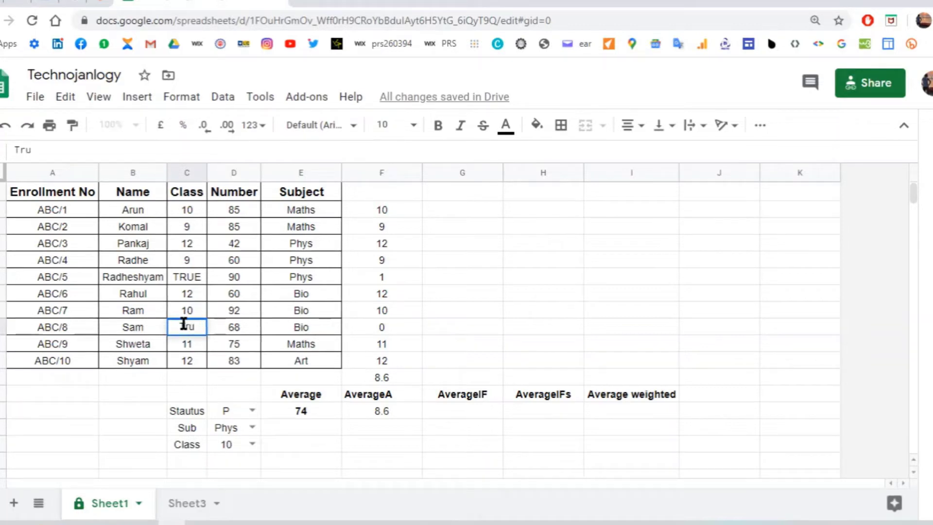
pyautogui.press('Return')
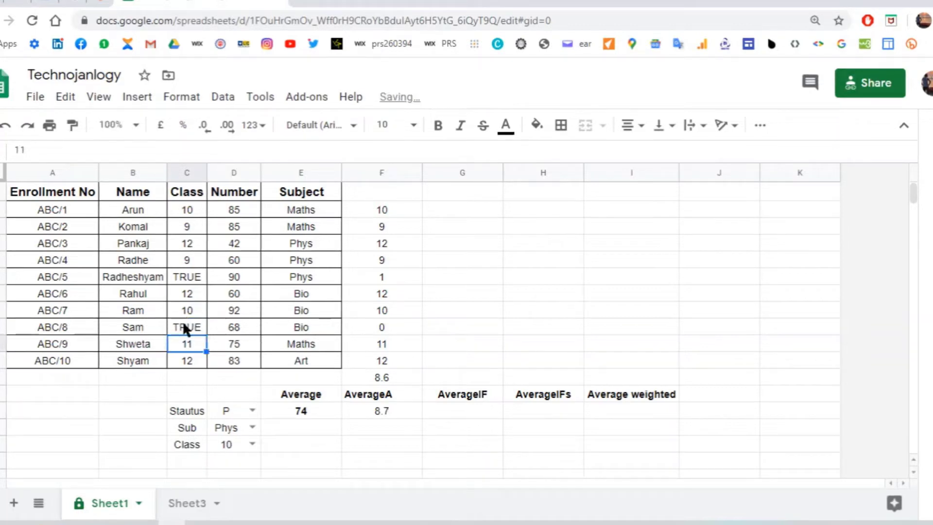
pyautogui.click(396, 410)
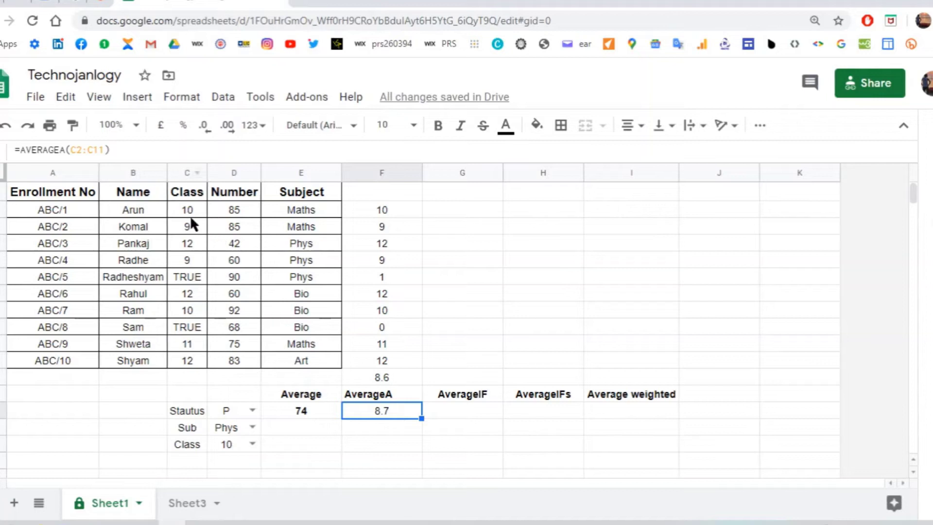
# Step: Replace the TRUE values in Class cells C6 and C9 with 1 and recheck the AVERAGEA formula in F14
pyautogui.click(185, 281)
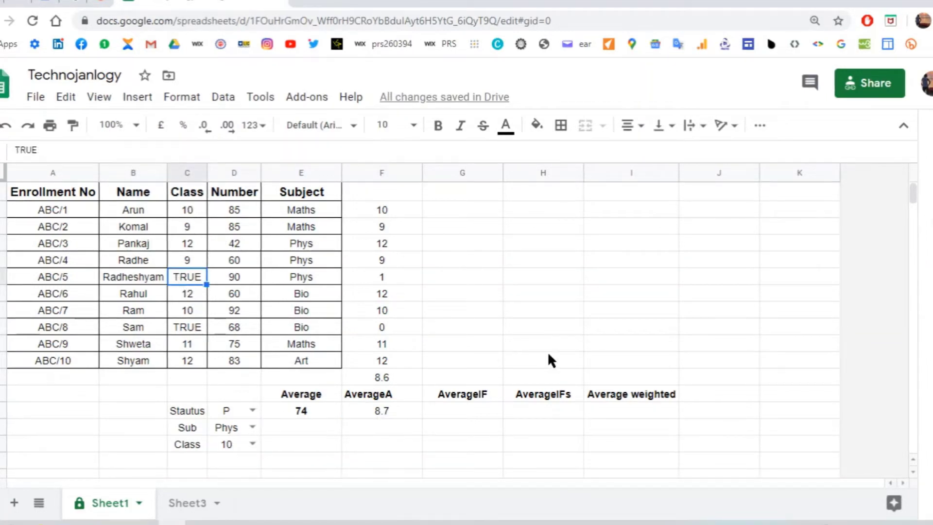
pyautogui.write('1')
pyautogui.press('Return')
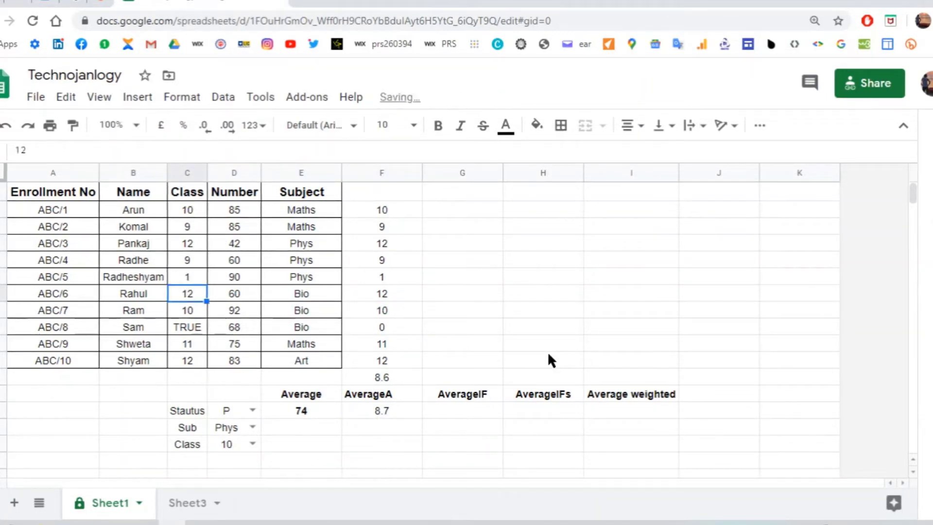
pyautogui.press('Down')
pyautogui.press('Down')
pyautogui.write('1')
pyautogui.press('Return')
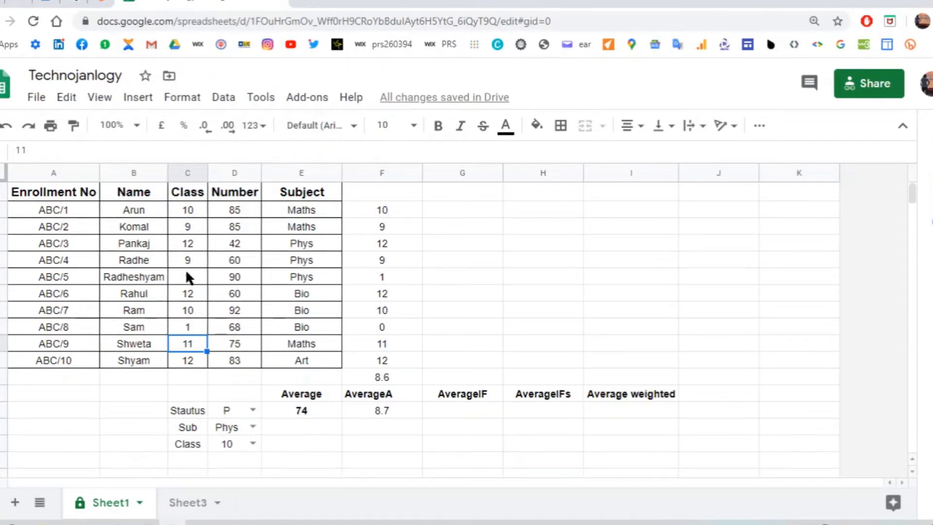
pyautogui.click(392, 411)
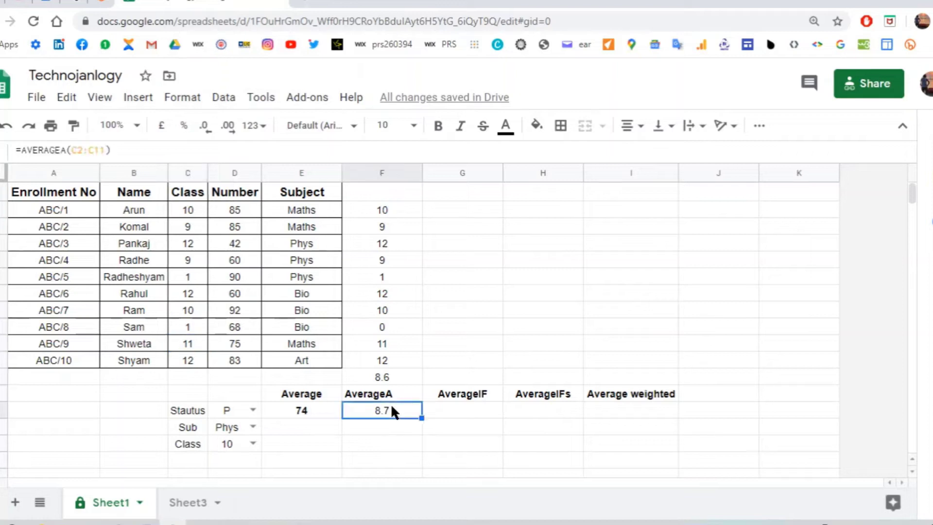
pyautogui.click(460, 413)
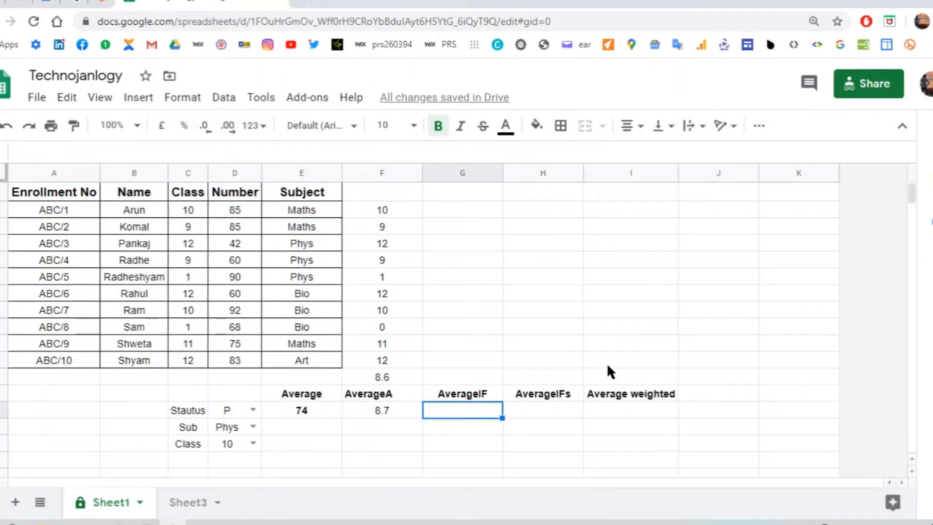
pyautogui.press('Up')
pyautogui.press('Right')
pyautogui.press('Down')
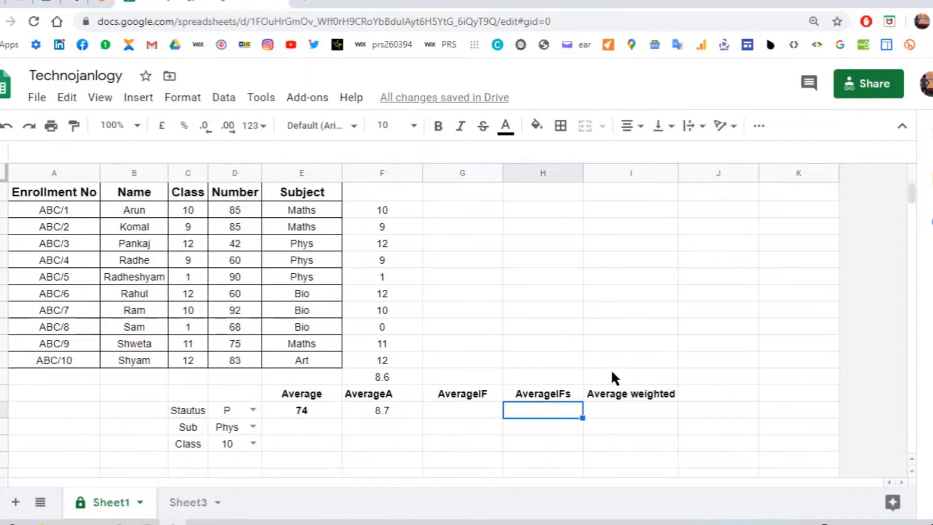
pyautogui.press('Left')
pyautogui.press('Up')
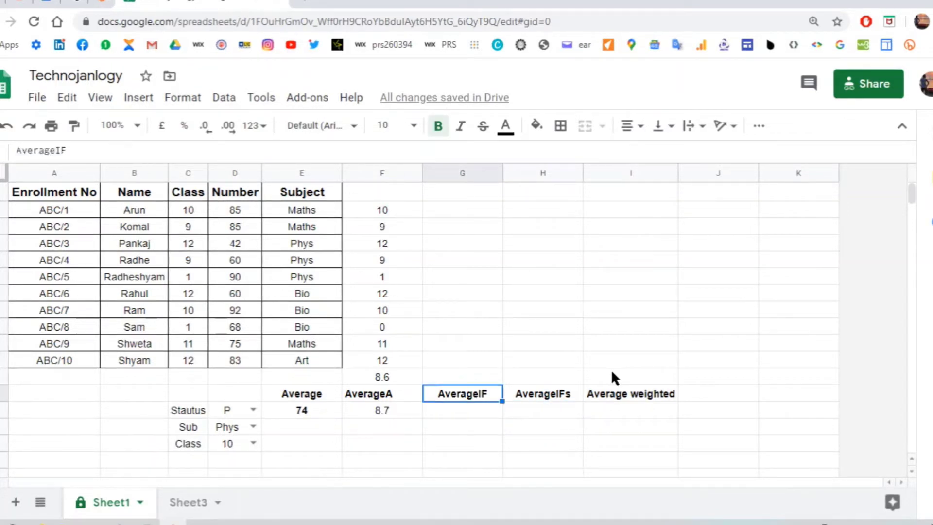
# Step: Delete the helper values and their average from cells F2:F12
pyautogui.press('Left')
pyautogui.press('Up')
pyautogui.hotkey('ctrl', 'shift', 'Up')
pyautogui.press('Delete')
pyautogui.press('Right')
pyautogui.press('Down')
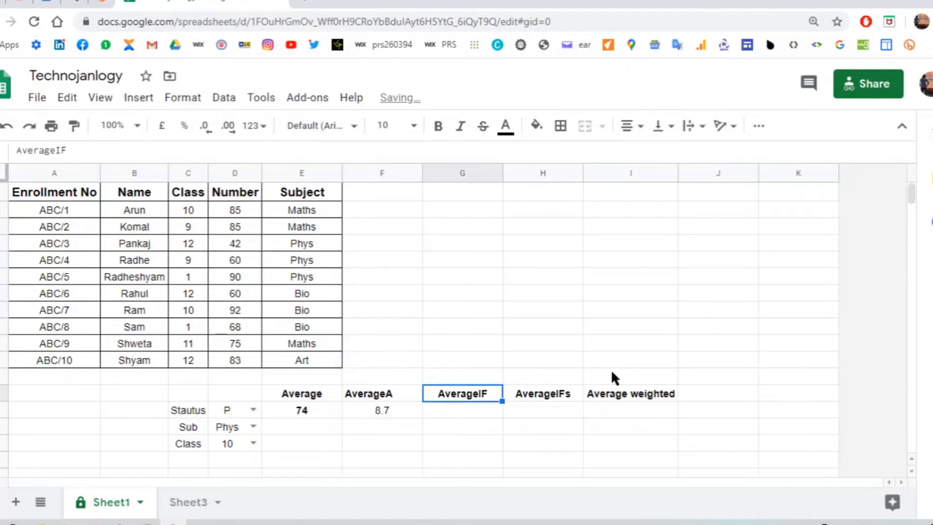
pyautogui.press('Down')
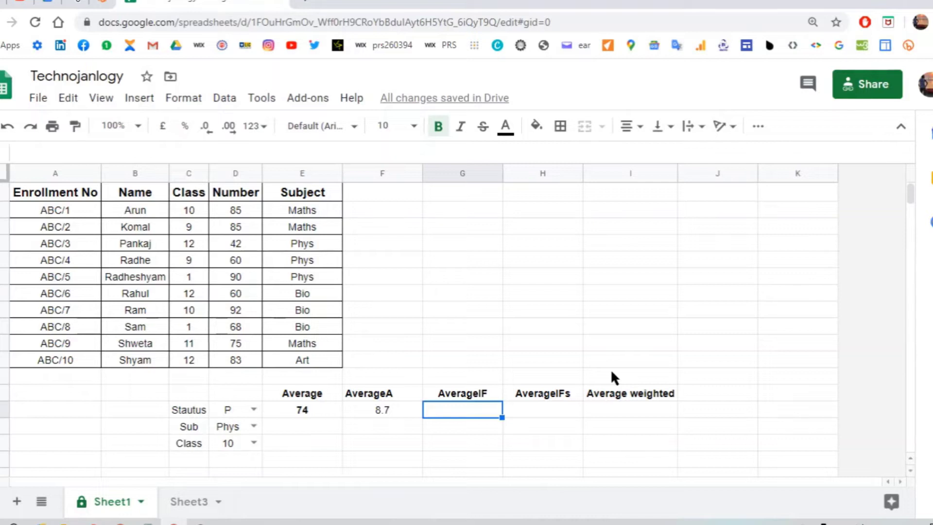
pyautogui.press('Up')
pyautogui.press('Down')
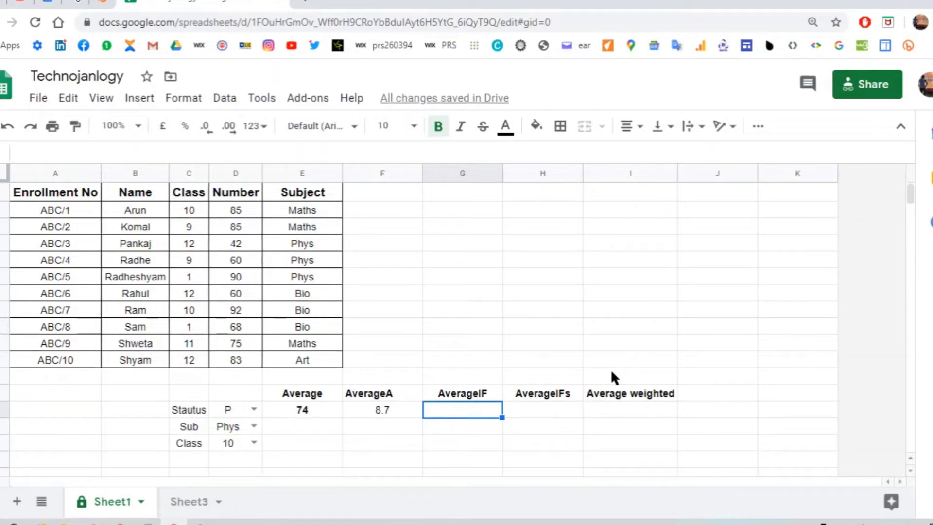
pyautogui.write('=')
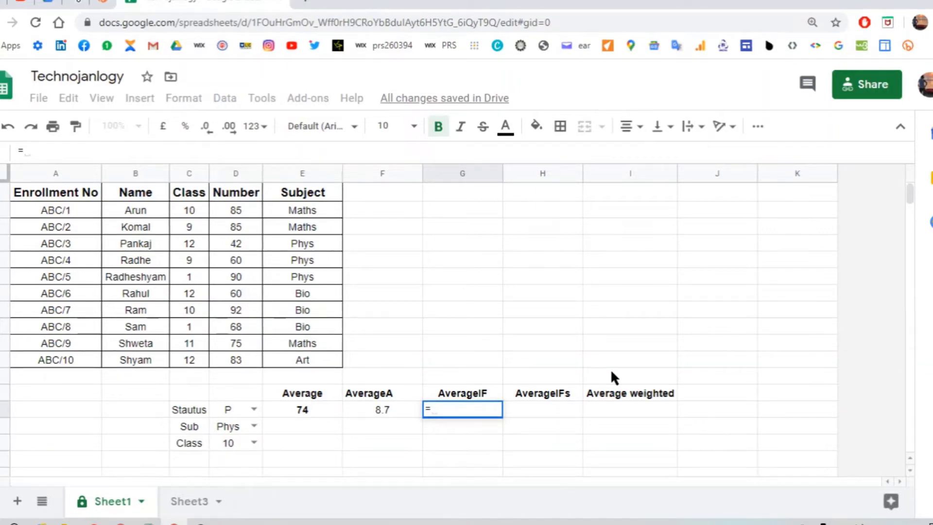
pyautogui.write('ave')
pyautogui.press('Up')
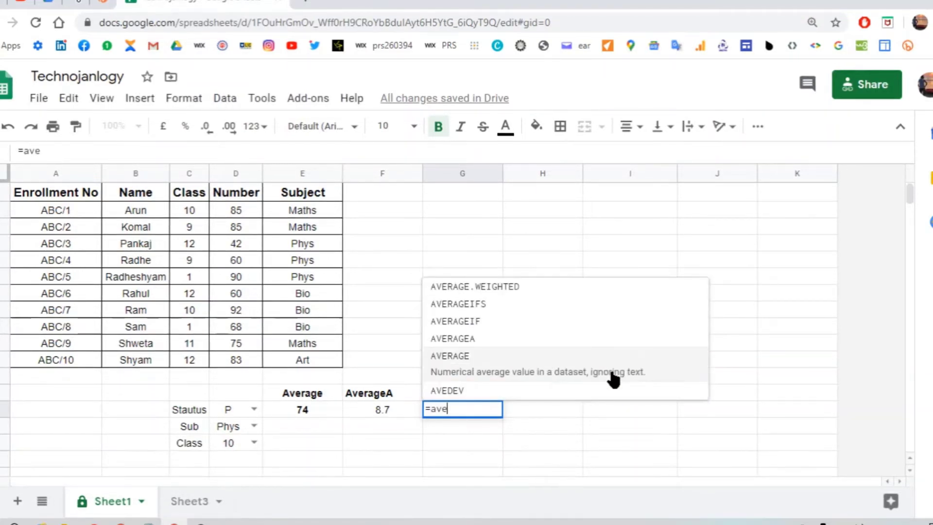
pyautogui.click(525, 327)
pyautogui.press('Tab')
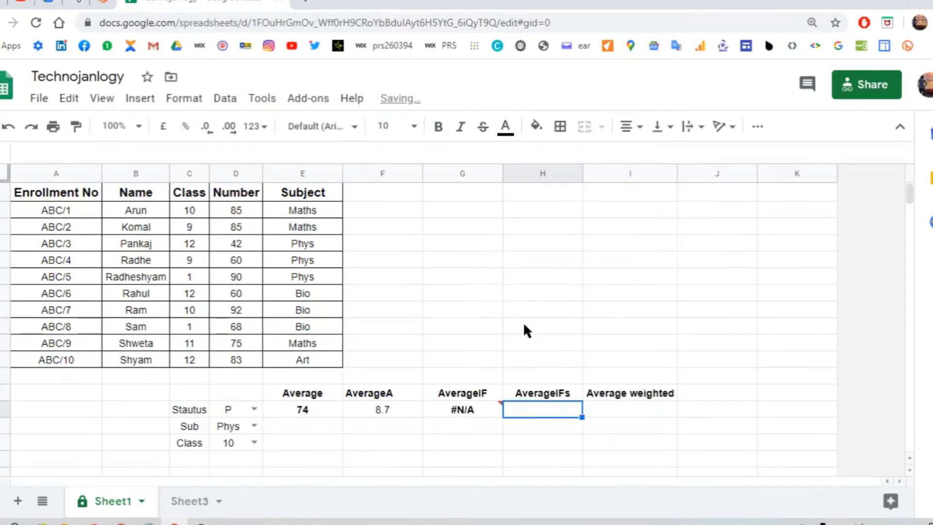
# Step: Start an AVERAGEIF formula in cell G14 with the Subject cells E2:E11 as the criteria range
pyautogui.press('Left')
pyautogui.write('=av')
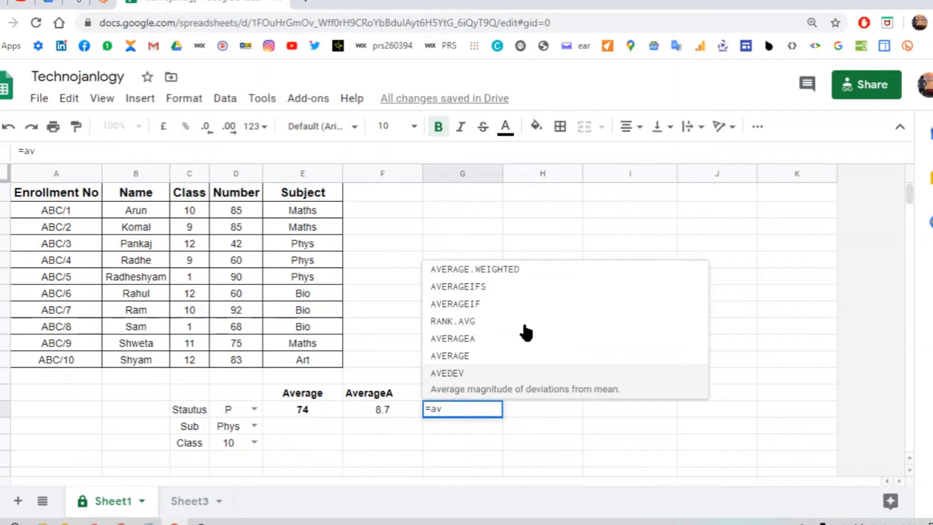
pyautogui.click(501, 302)
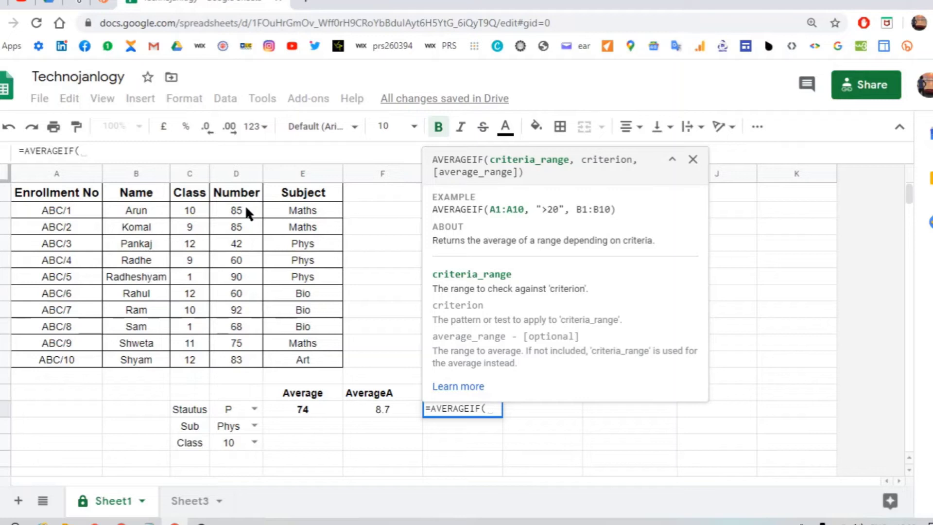
pyautogui.click(292, 211)
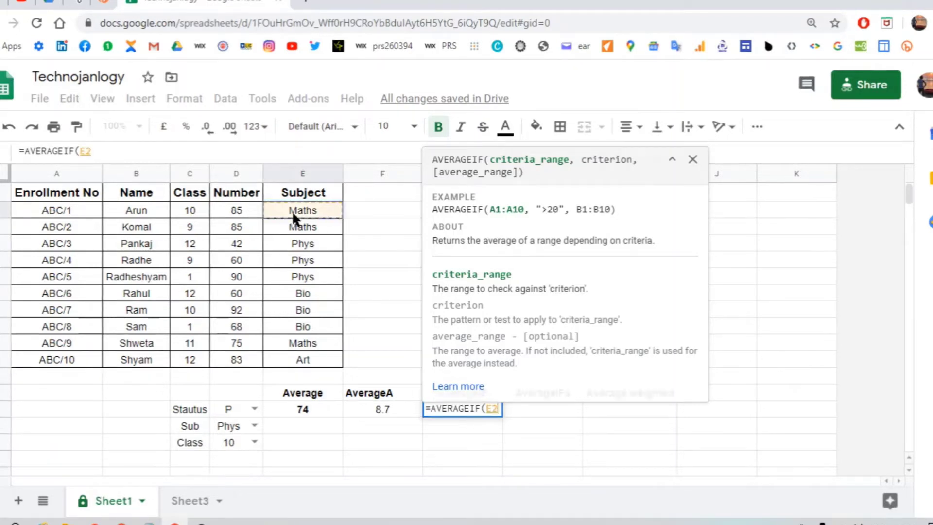
pyautogui.hotkey('shift', 'Down')
pyautogui.hotkey('shift', 'Down')
pyautogui.hotkey('shift', 'Down')
pyautogui.hotkey('shift', 'Down')
pyautogui.hotkey('shift', 'Down')
pyautogui.hotkey('shift', 'Down')
pyautogui.hotkey('shift', 'Down')
pyautogui.hotkey('shift', 'Down')
pyautogui.hotkey('shift', 'Down')
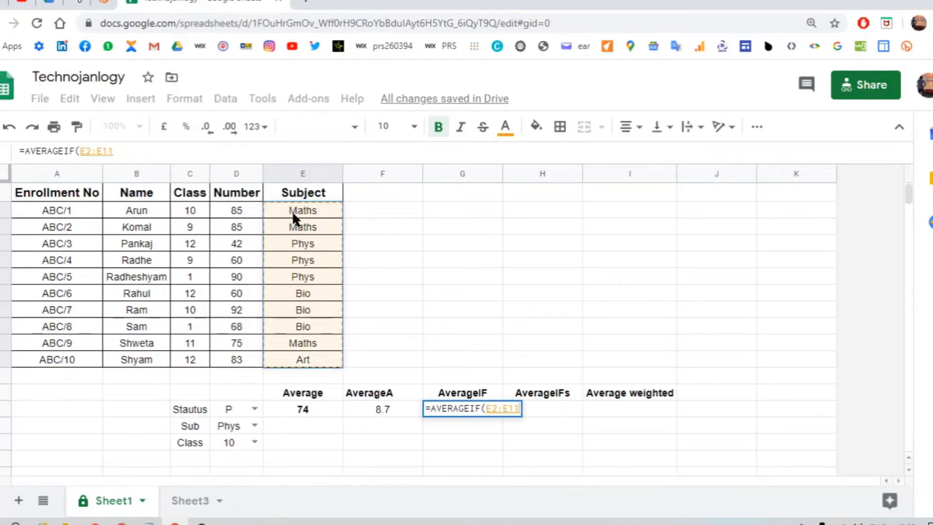
# Step: Complete the AVERAGEIF formula with D15 as the criterion and the Number cells D2:D11 as the average range
pyautogui.write(',')
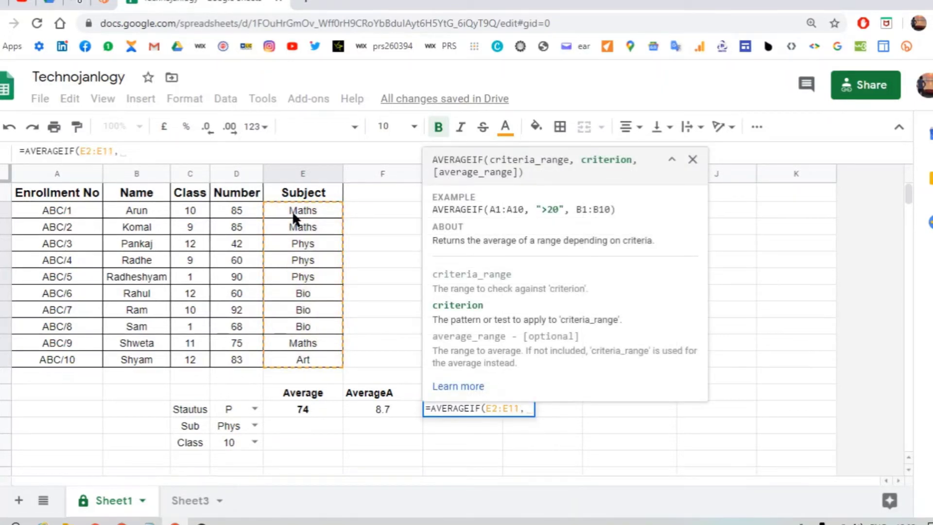
pyautogui.click(230, 426)
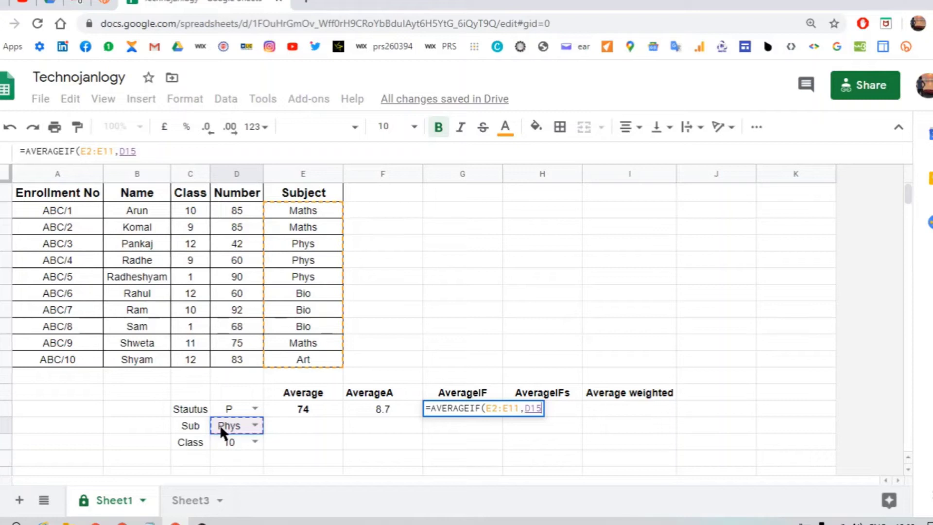
pyautogui.write(',')
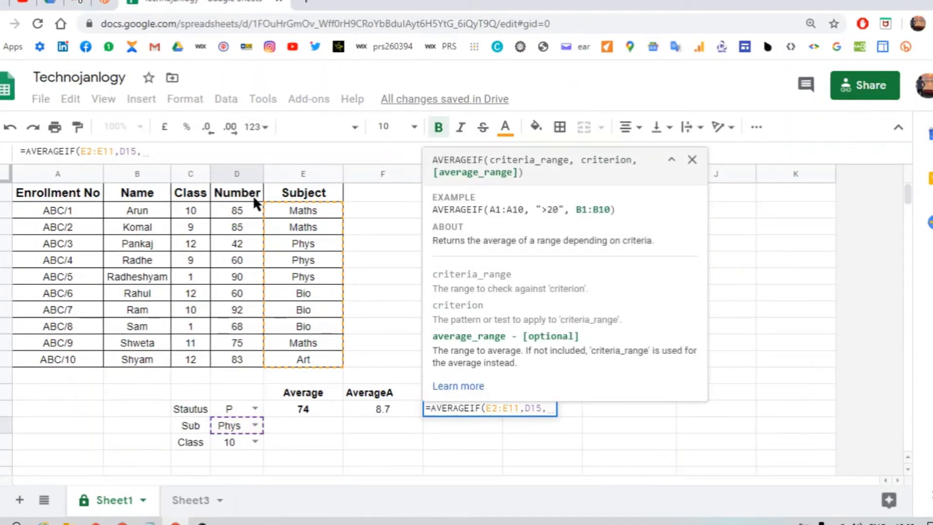
pyautogui.click(232, 210)
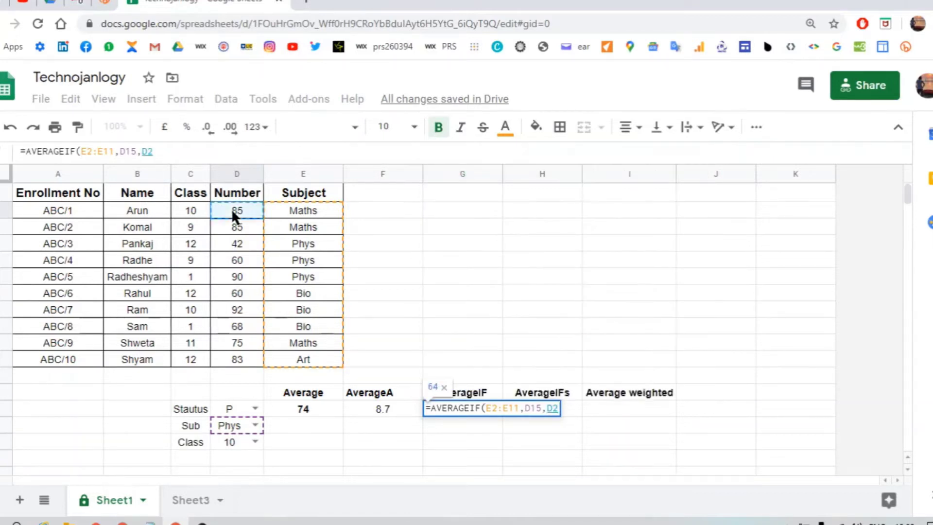
pyautogui.hotkey('ctrl', 'shift', 'Down')
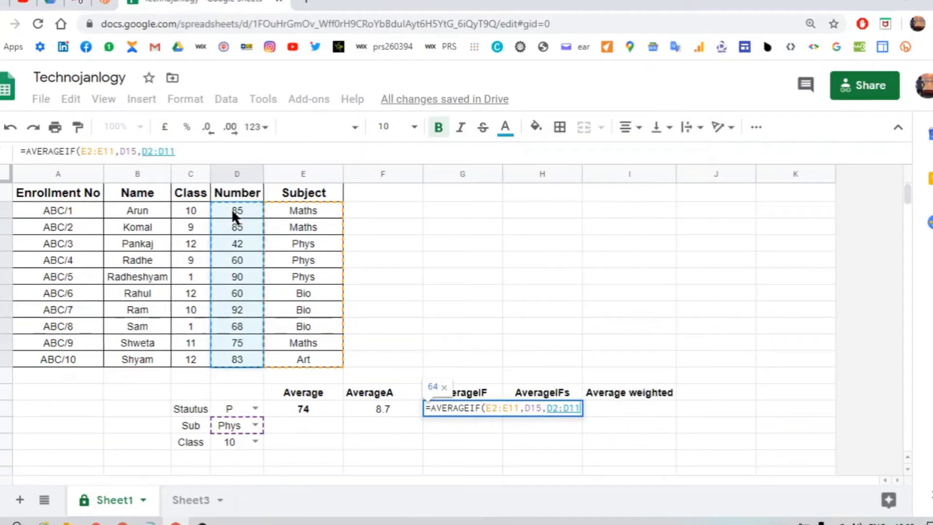
pyautogui.press('Return')
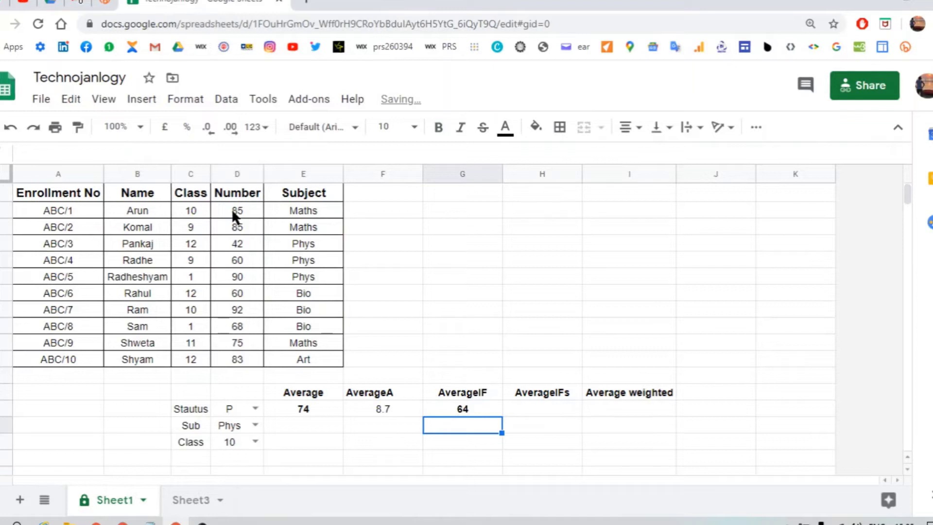
pyautogui.press('Up')
pyautogui.press('Up')
pyautogui.press('Down')
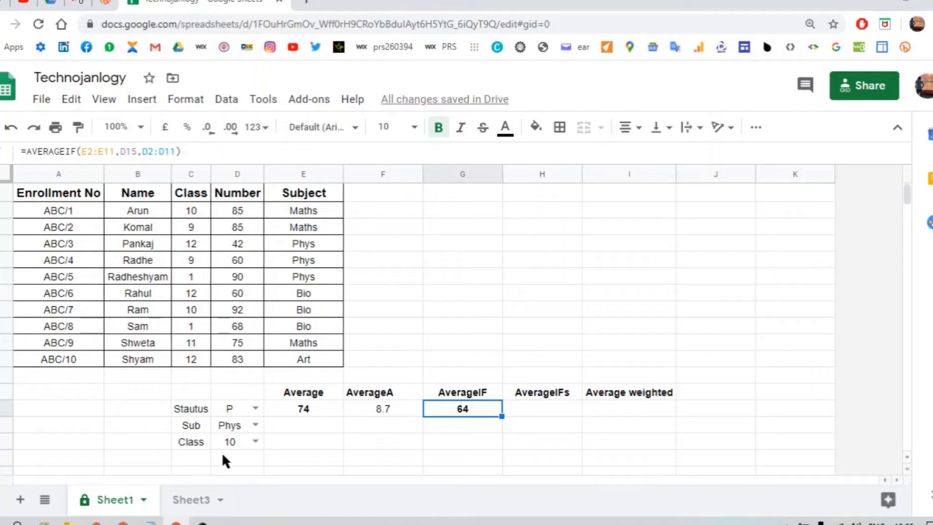
# Step: Set the Sub criterion in D15 to Bio and check the AVERAGEIF formula in G14
pyautogui.click(255, 425)
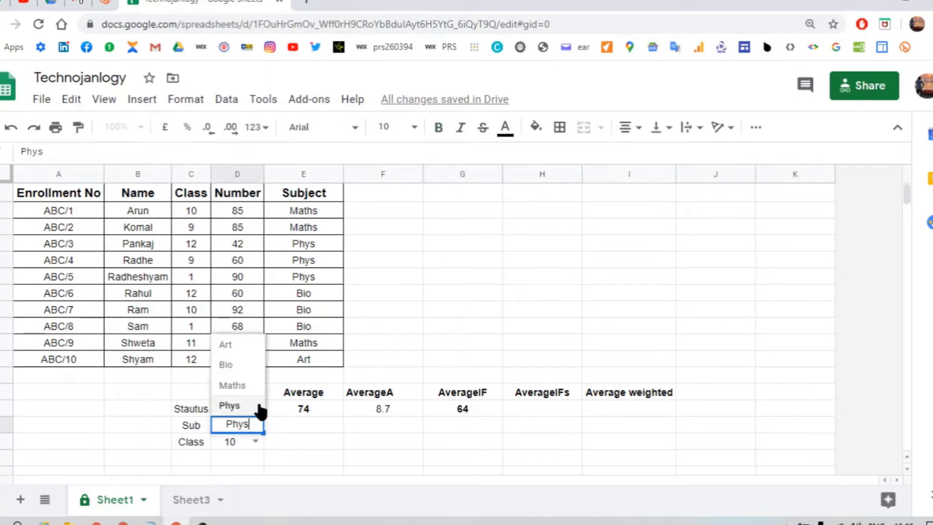
pyautogui.click(243, 366)
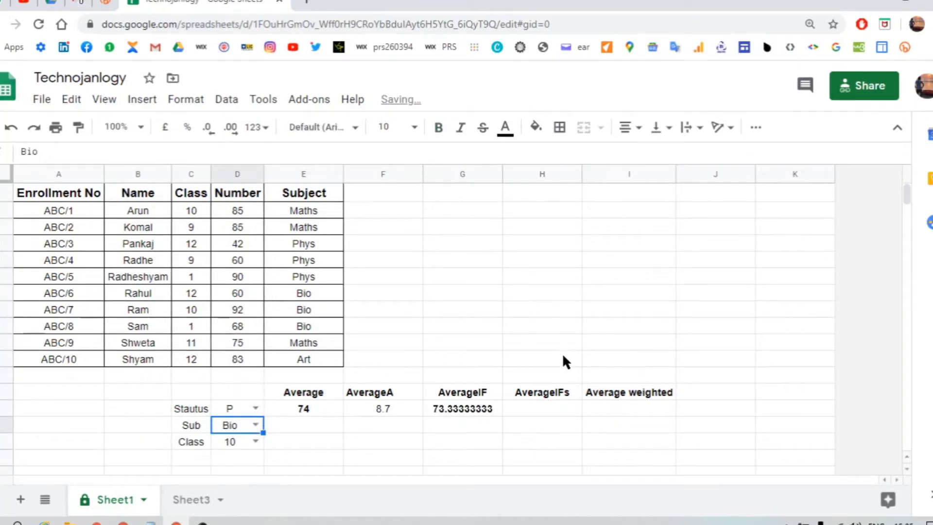
pyautogui.click(438, 409)
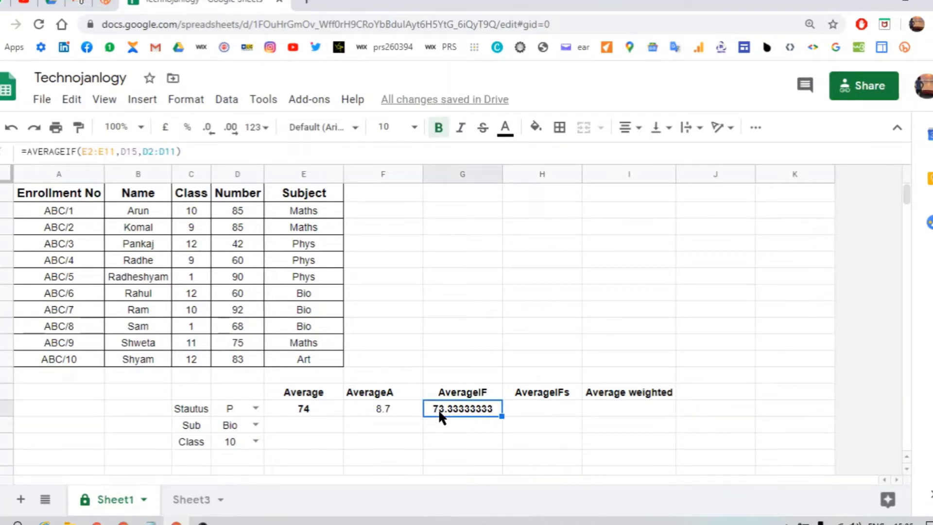
# Step: Check the average of the three Bio marks in D7:D9 in the selection summary against the AVERAGEIF cell G14
pyautogui.click(245, 293)
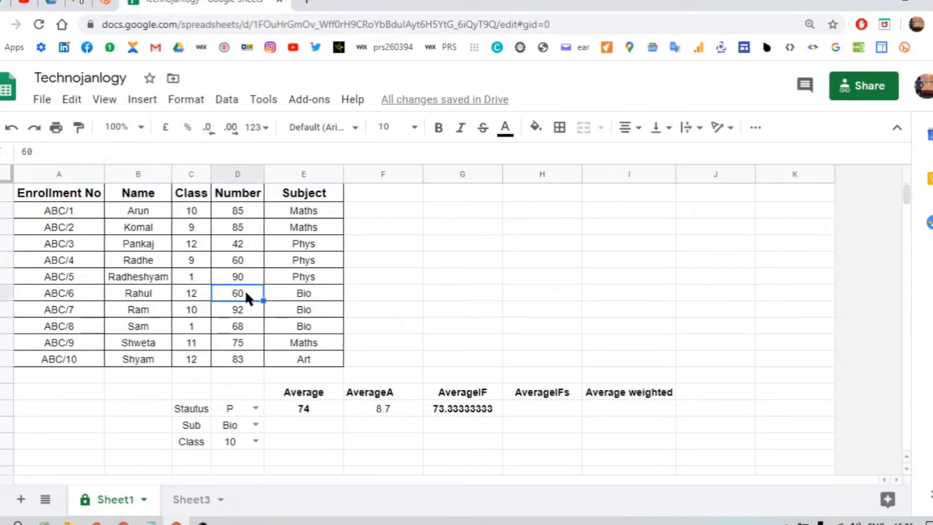
pyautogui.hotkey('shift', 'Down')
pyautogui.hotkey('shift', 'Down')
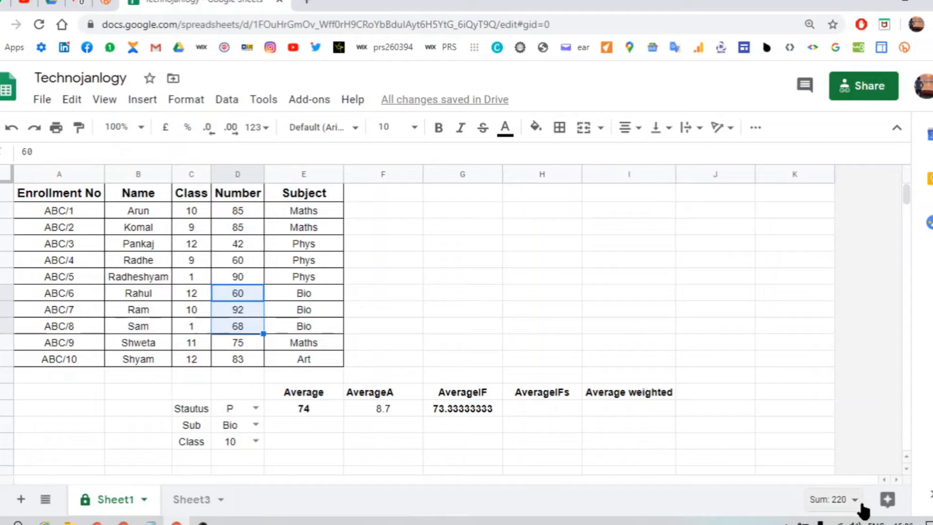
pyautogui.click(848, 500)
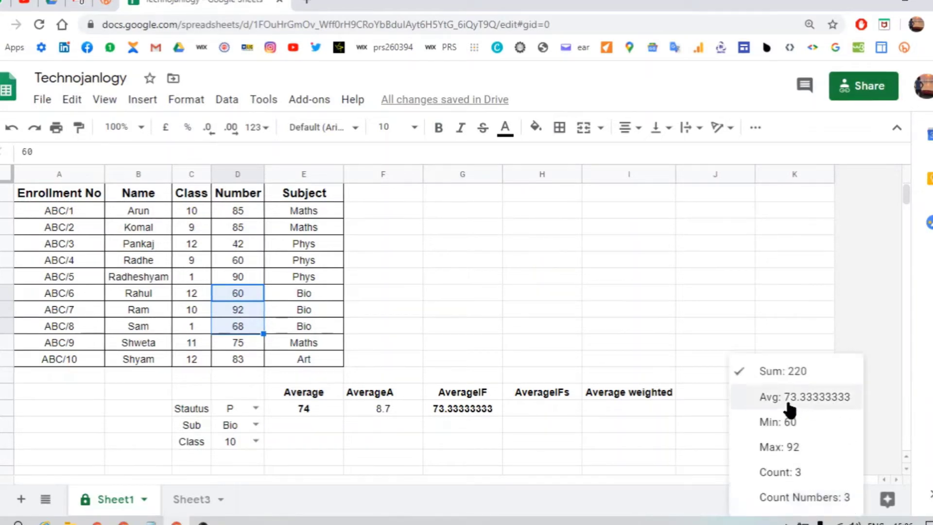
pyautogui.click(452, 409)
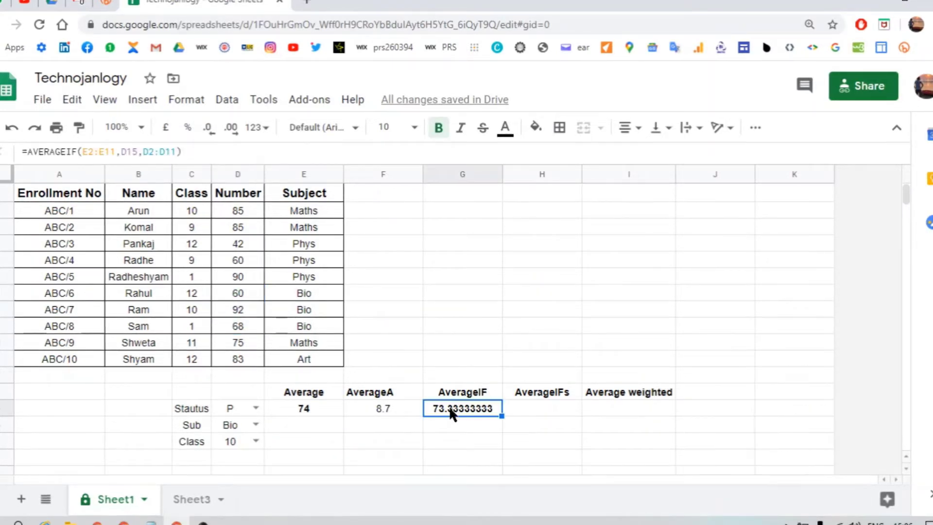
# Step: Set the Sub criterion in D15 to Art and compare G14 with the Art mark in D11
pyautogui.click(254, 423)
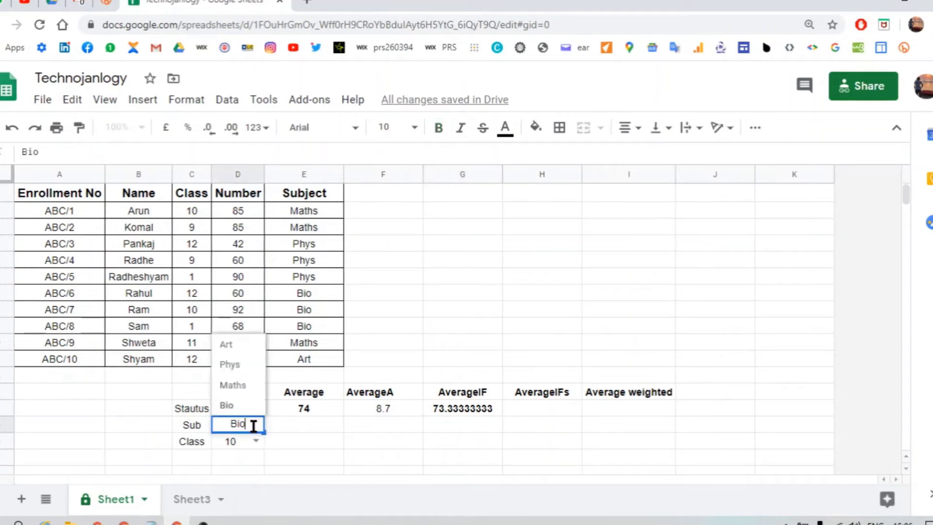
pyautogui.click(238, 343)
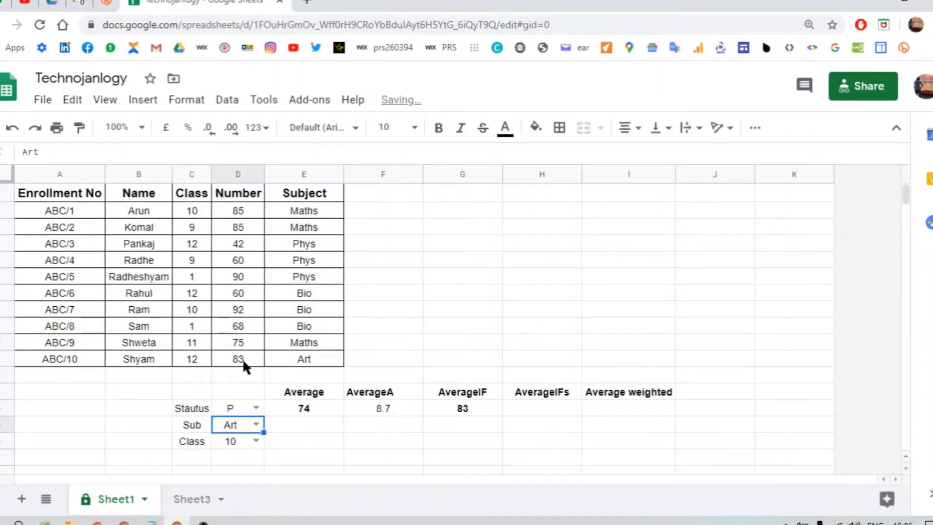
pyautogui.click(243, 358)
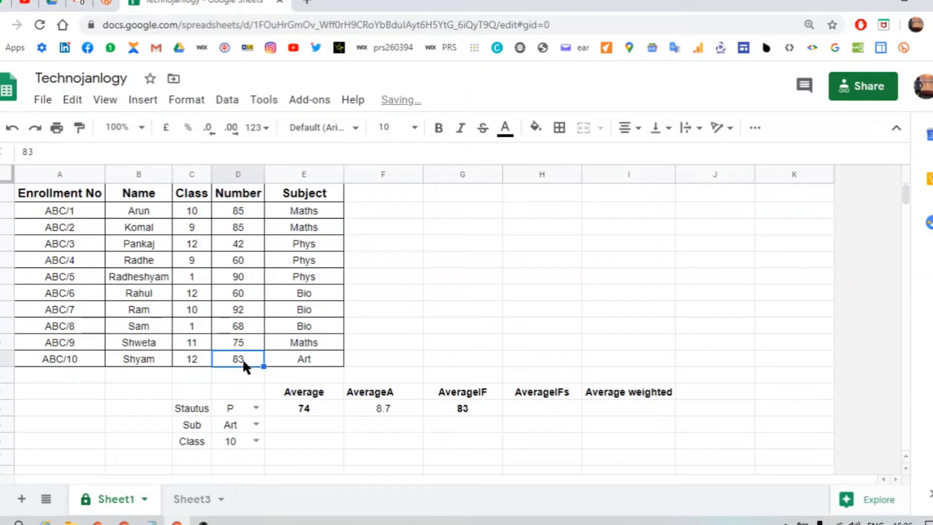
# Step: Set the Sub criterion in D15 to Maths and check the AVERAGEIF formula in G14
pyautogui.click(246, 425)
pyautogui.click(255, 424)
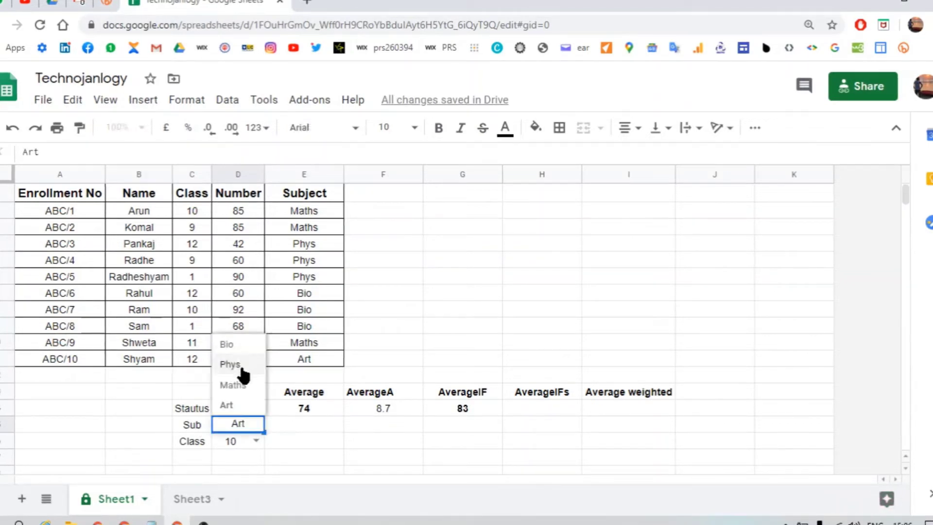
pyautogui.click(241, 386)
pyautogui.click(460, 407)
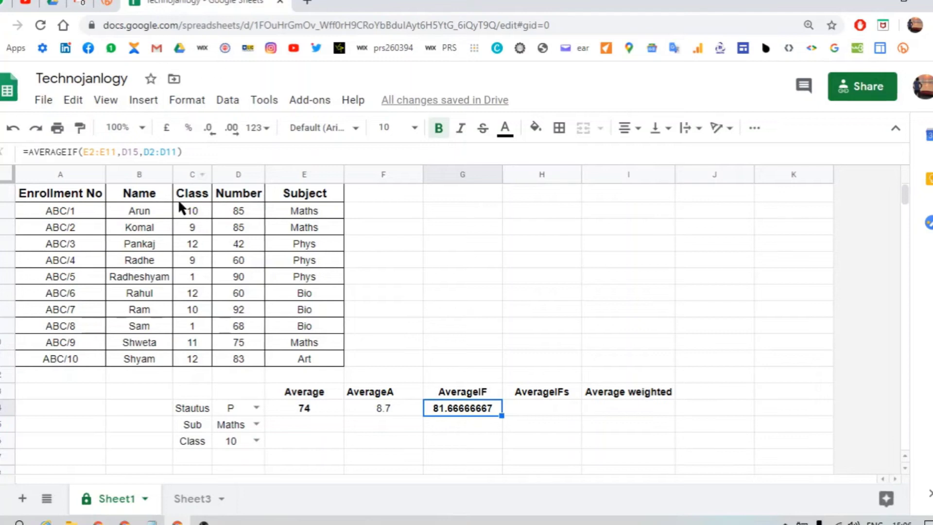
# Step: Reduce the AVERAGEIF result in G14 to two decimal places
pyautogui.click(209, 129)
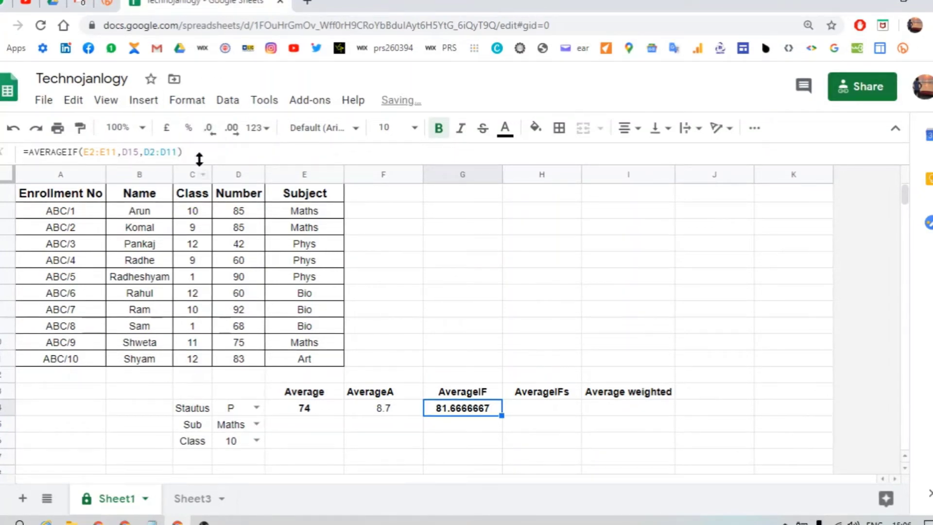
pyautogui.click(210, 135)
pyautogui.click(210, 135)
pyautogui.click(210, 135)
pyautogui.click(210, 135)
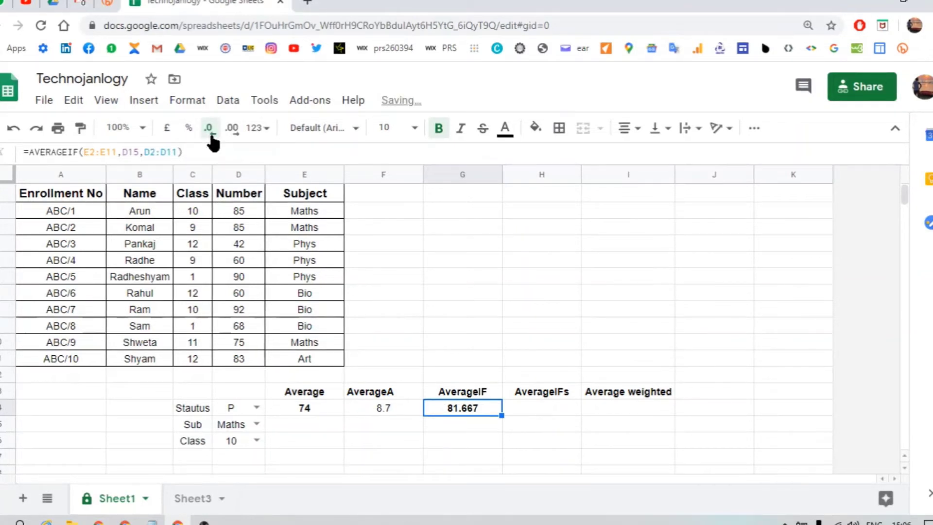
pyautogui.click(211, 138)
pyautogui.click(523, 408)
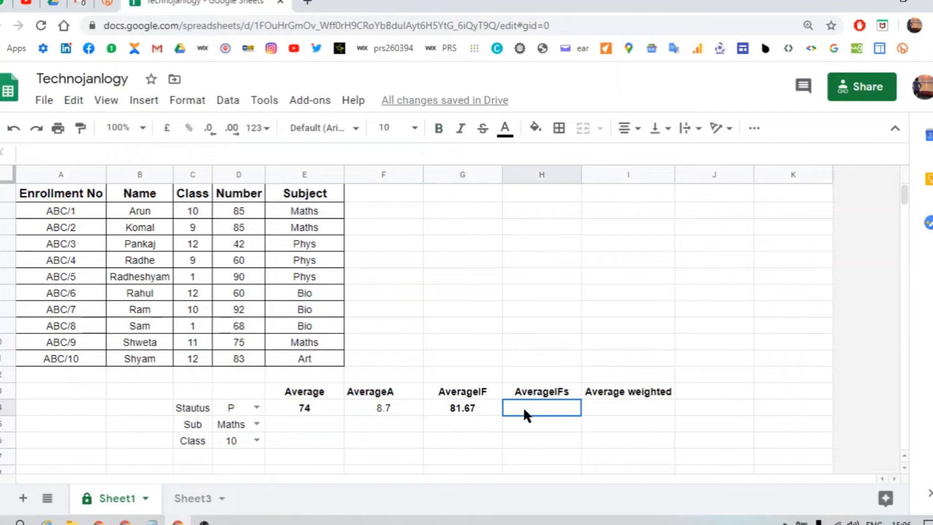
pyautogui.click(475, 405)
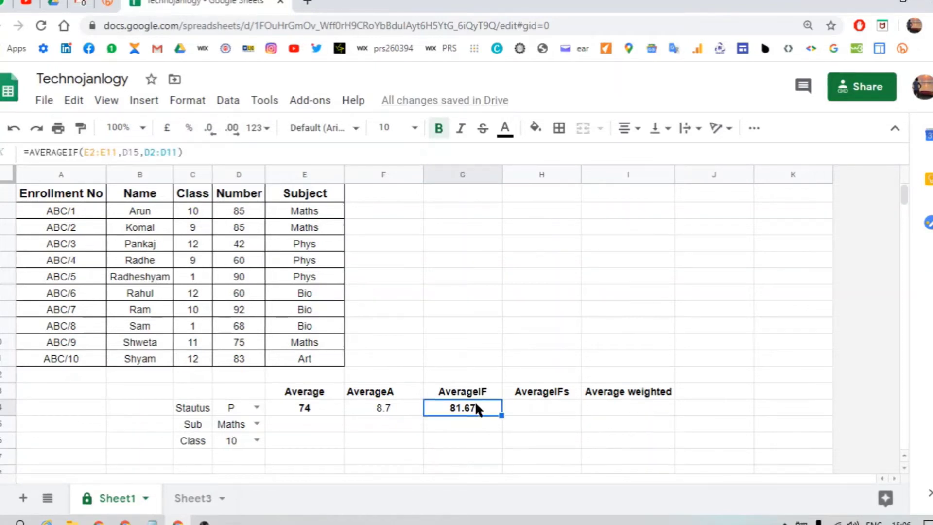
pyautogui.click(536, 409)
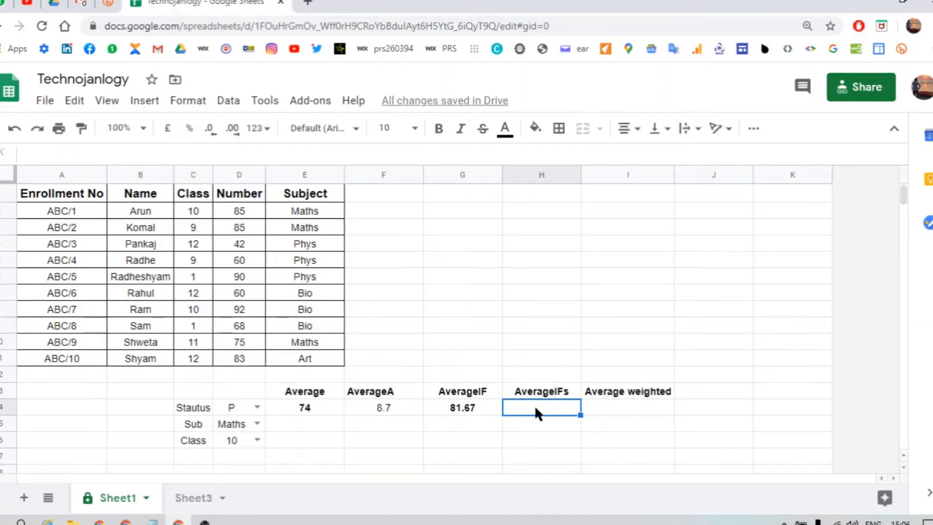
pyautogui.click(463, 407)
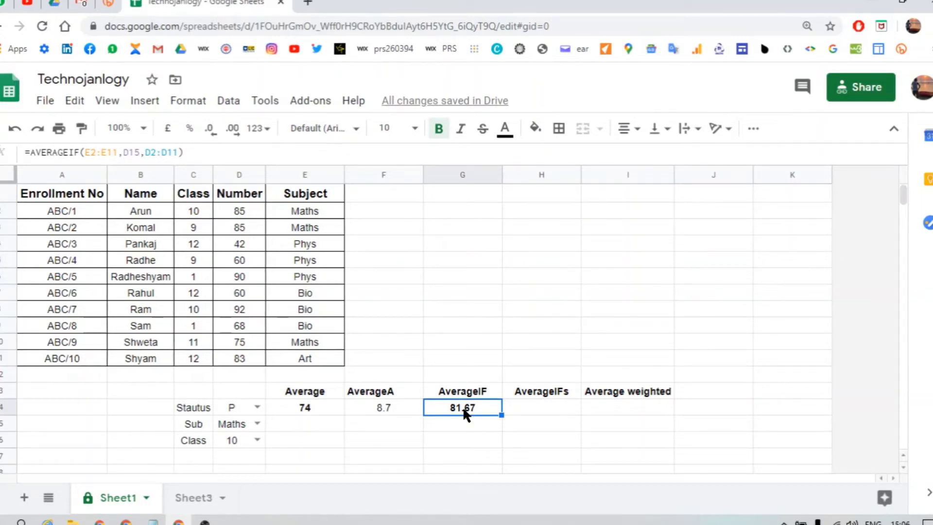
# Step: Start an AVERAGEIFS formula in H14 with the marks D2:D11 as the range to average
pyautogui.click(524, 408)
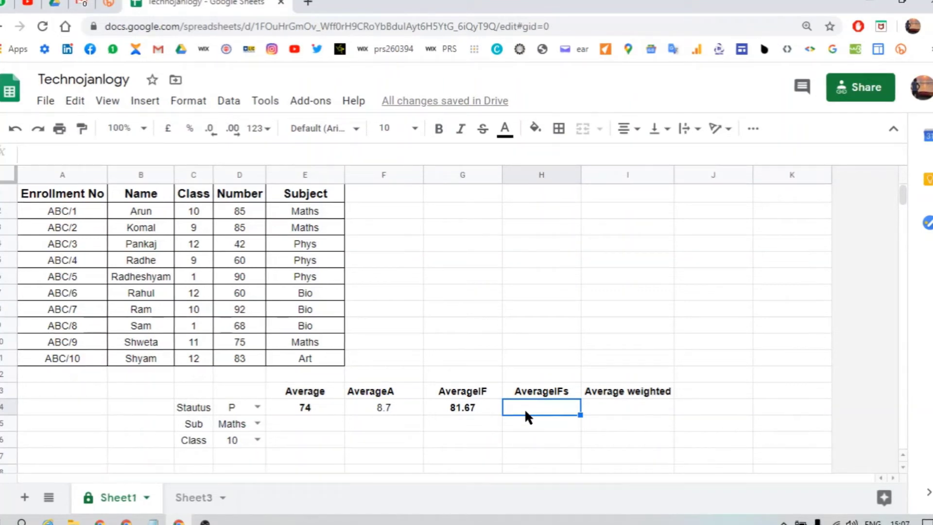
pyautogui.write('=aver')
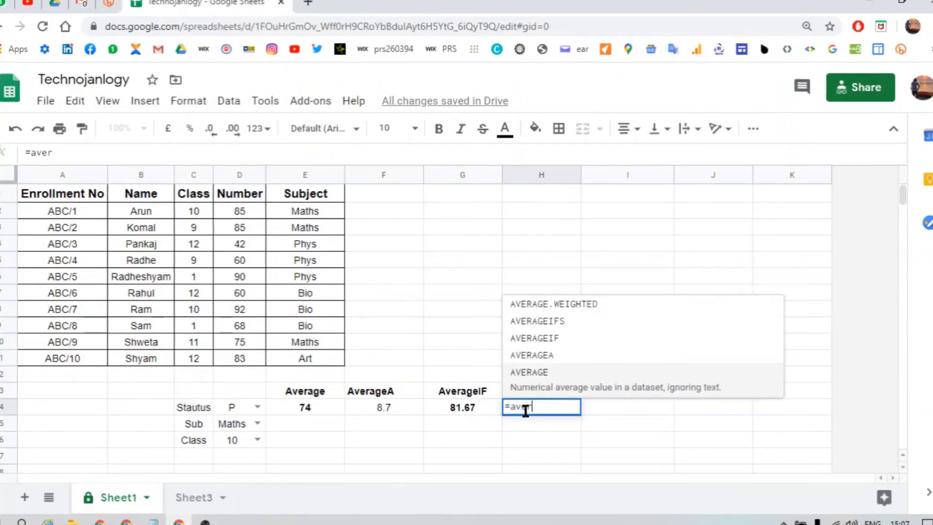
pyautogui.press('Up')
pyautogui.press('Up')
pyautogui.press('Up')
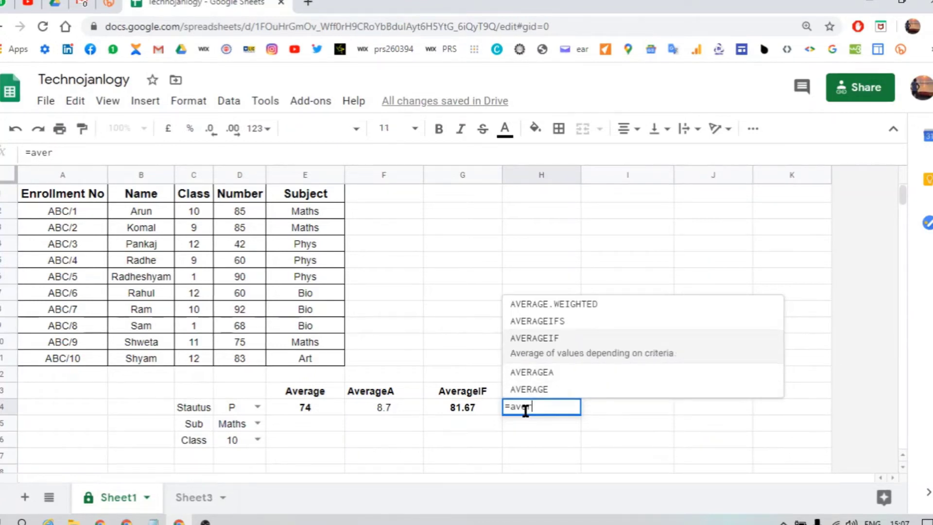
pyautogui.press('Tab')
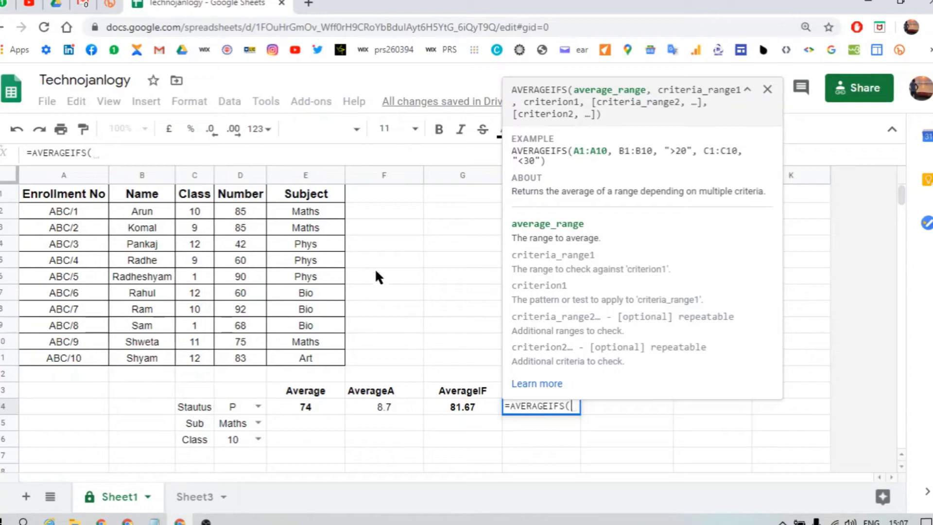
pyautogui.moveTo(240, 212); pyautogui.dragTo(237, 218)
pyautogui.hotkey('ctrl', 'shift', 'Down')
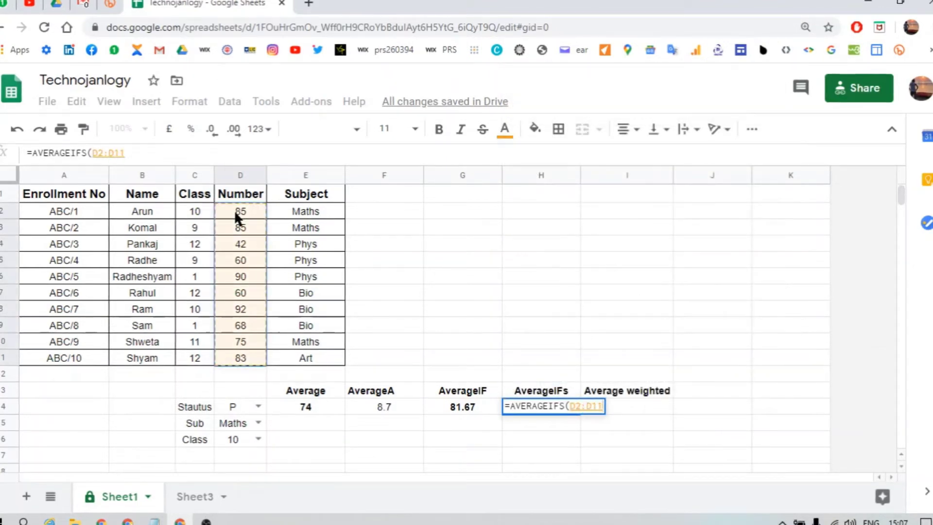
pyautogui.write(',')
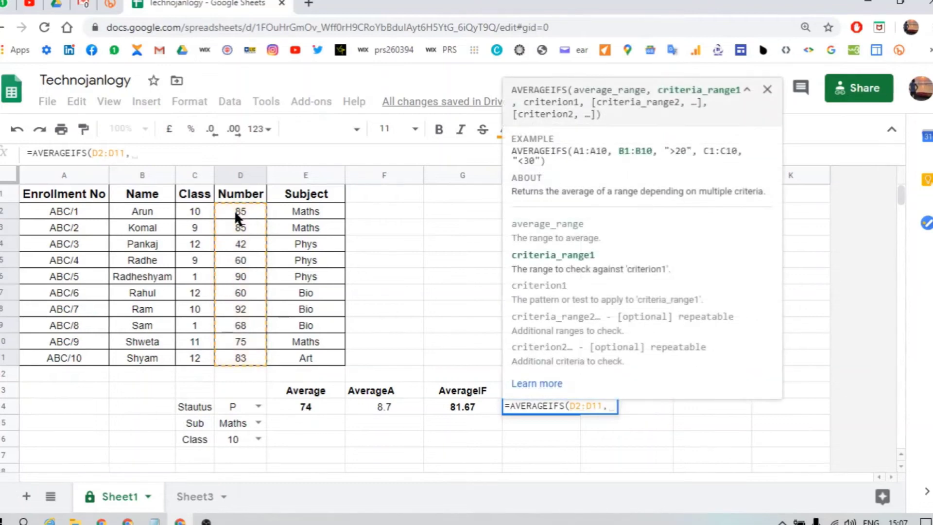
# Step: Add the Subject range E2:E11 with the Sub cell D15 as the first criterion of the AVERAGEIFS formula
pyautogui.click(308, 209)
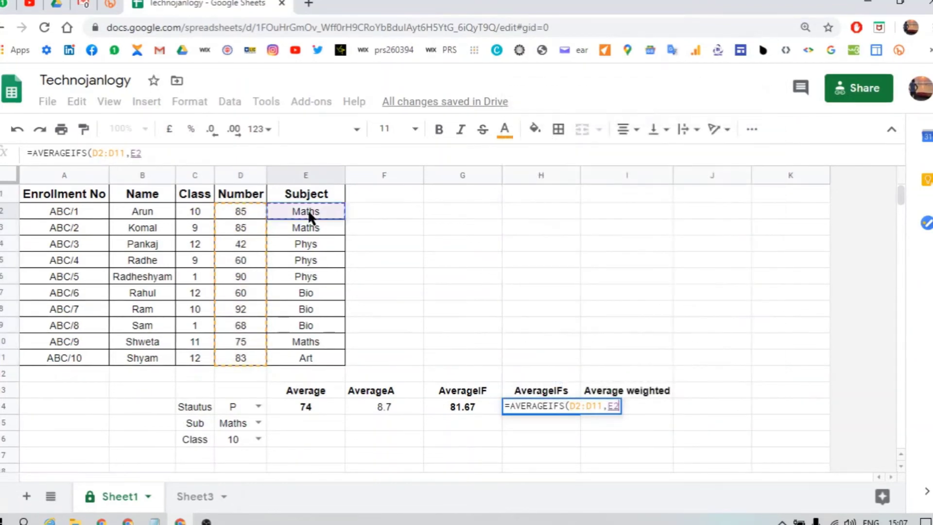
pyautogui.hotkey('ctrl', 'shift', 'Down')
pyautogui.write(',')
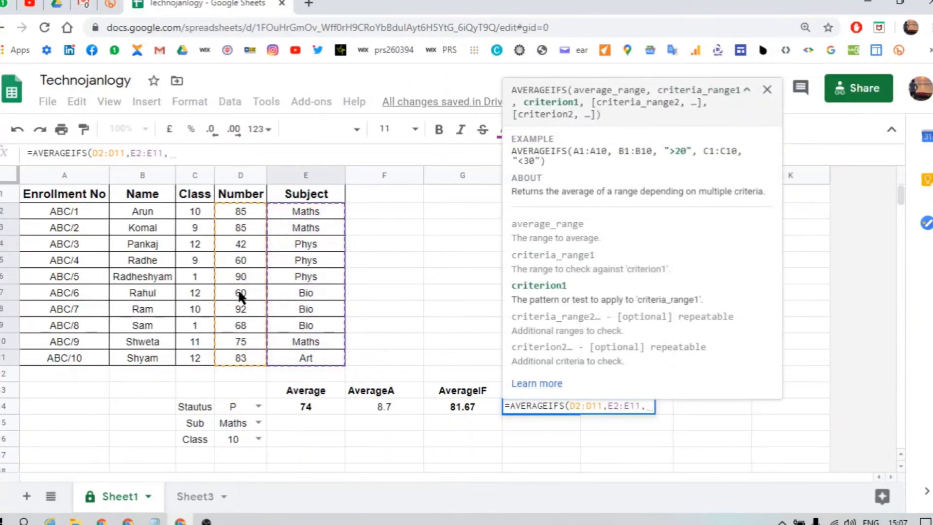
pyautogui.click(232, 420)
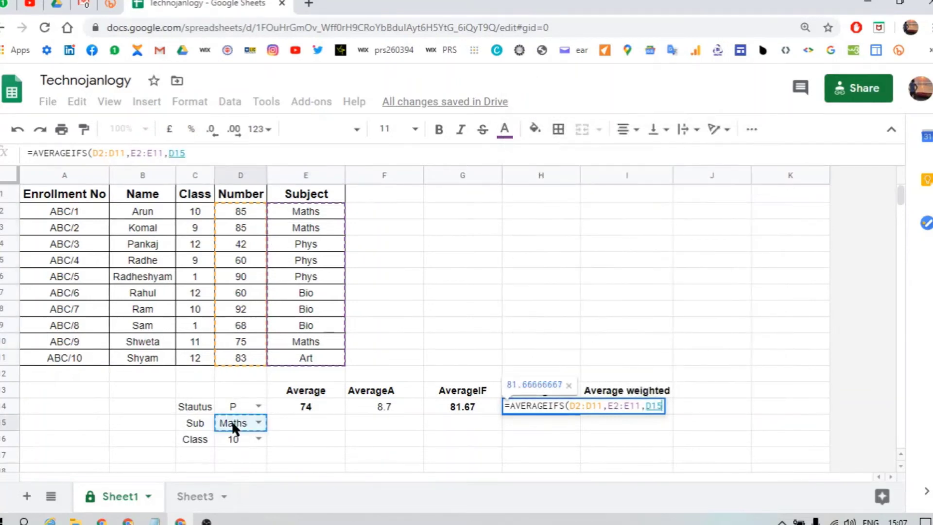
pyautogui.write(',')
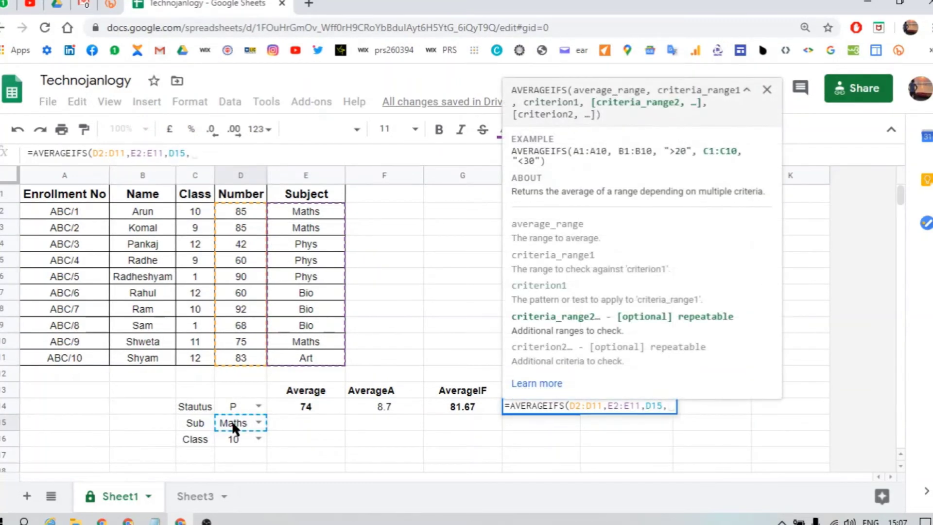
# Step: Add the Class range C2:C11 with the Class cell D16 as the second criterion and complete the H14 formula
pyautogui.click(193, 198)
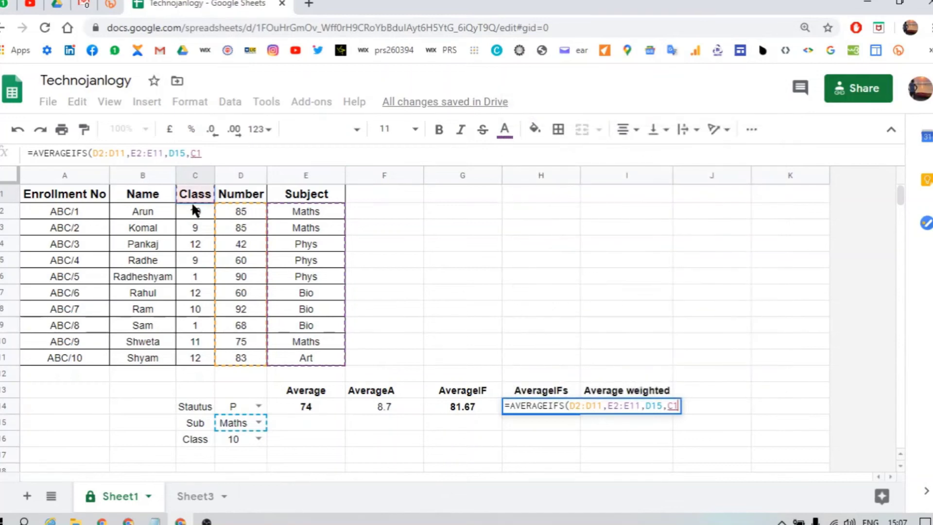
pyautogui.click(194, 210)
pyautogui.hotkey('ctrl', 'shift', 'Down')
pyautogui.write(',')
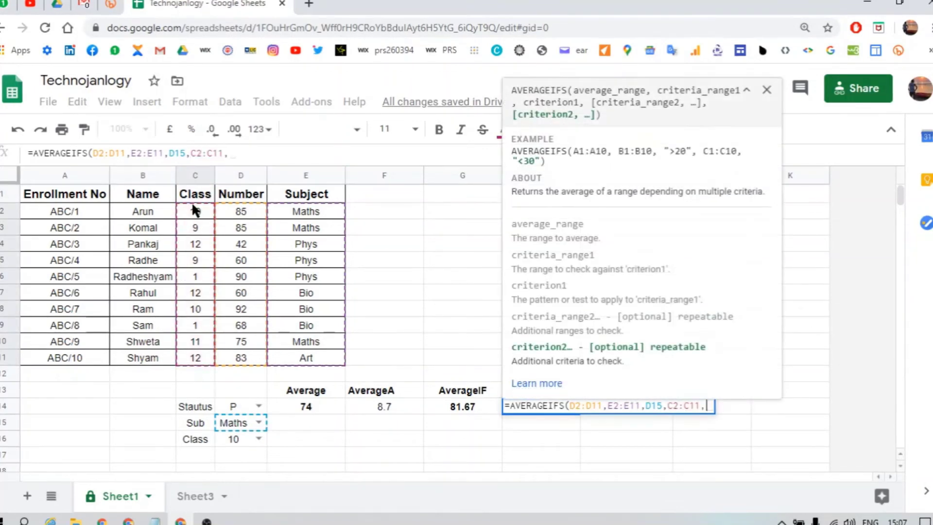
pyautogui.click(235, 405)
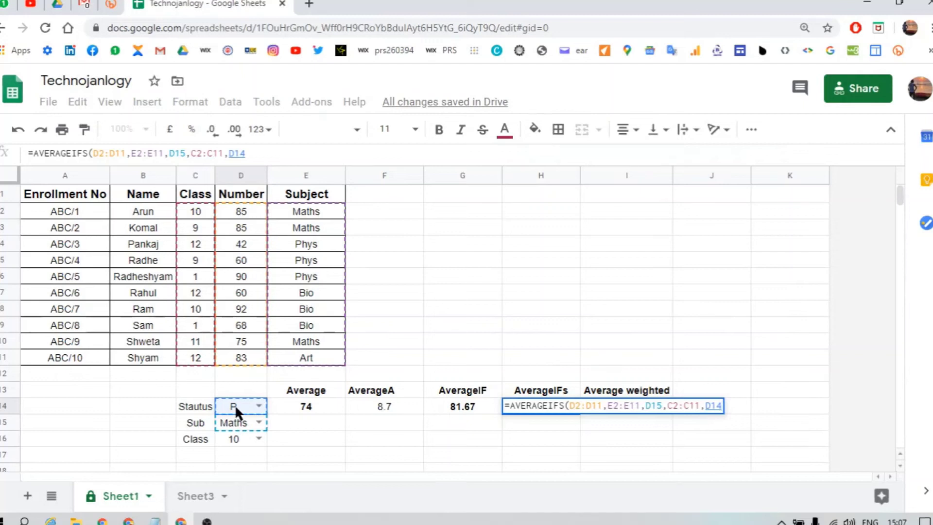
pyautogui.click(238, 438)
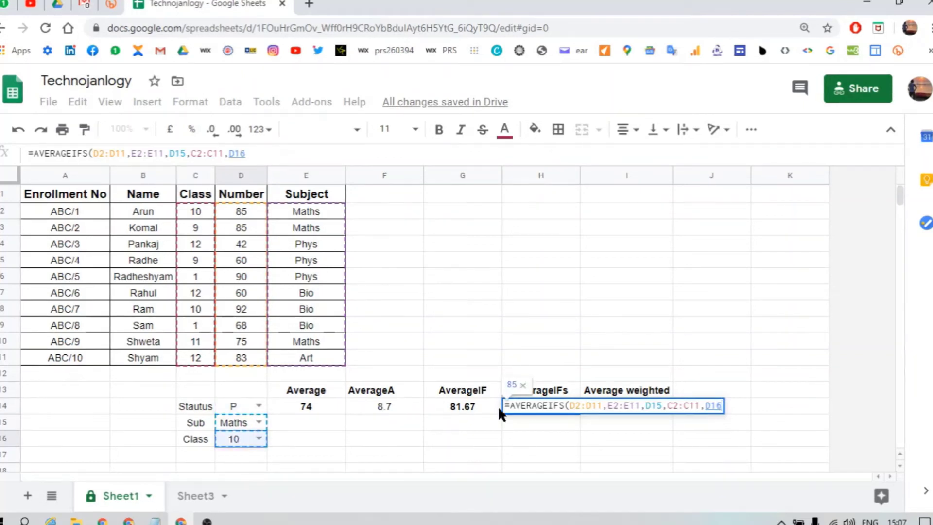
pyautogui.press('Return')
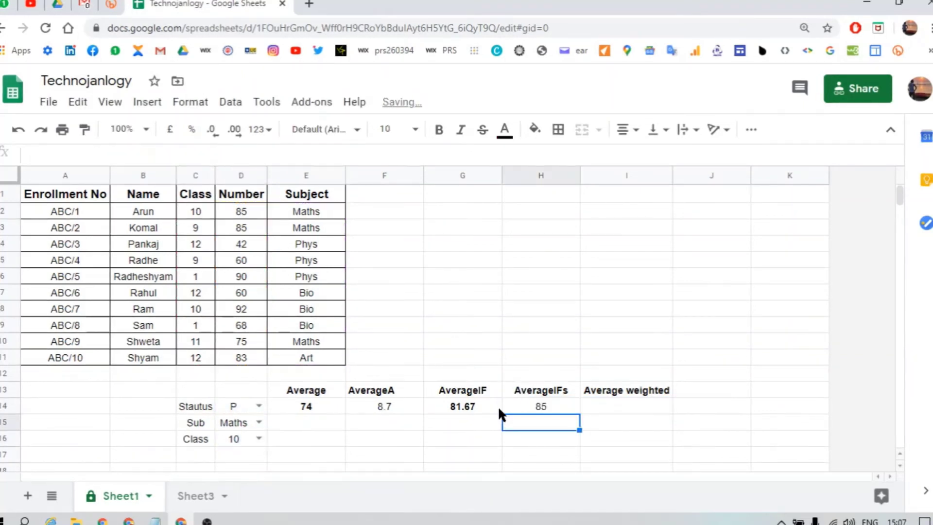
# Step: Check the AVERAGEIFS formula in H14 against the class, subject and mark in row 2
pyautogui.press('Up')
pyautogui.press('Up')
pyautogui.press('Down')
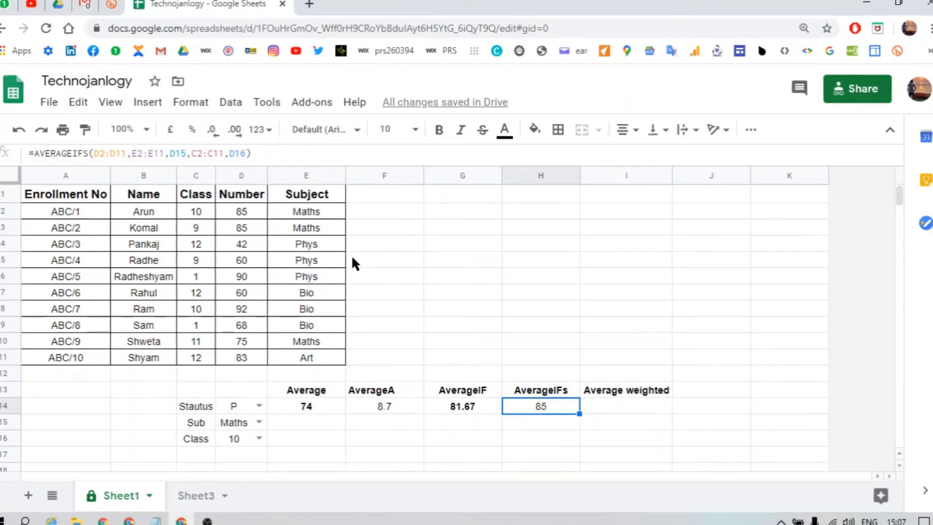
pyautogui.click(197, 208)
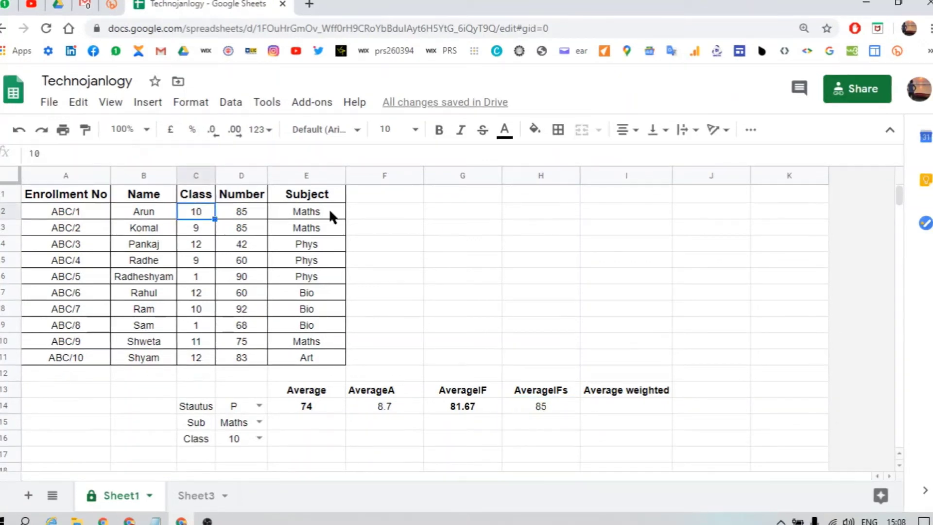
pyautogui.click(315, 210)
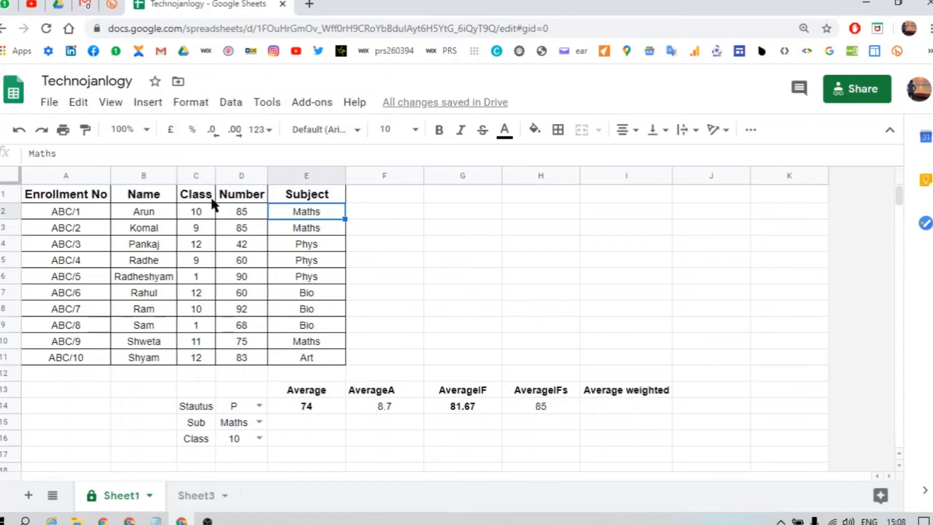
pyautogui.click(241, 214)
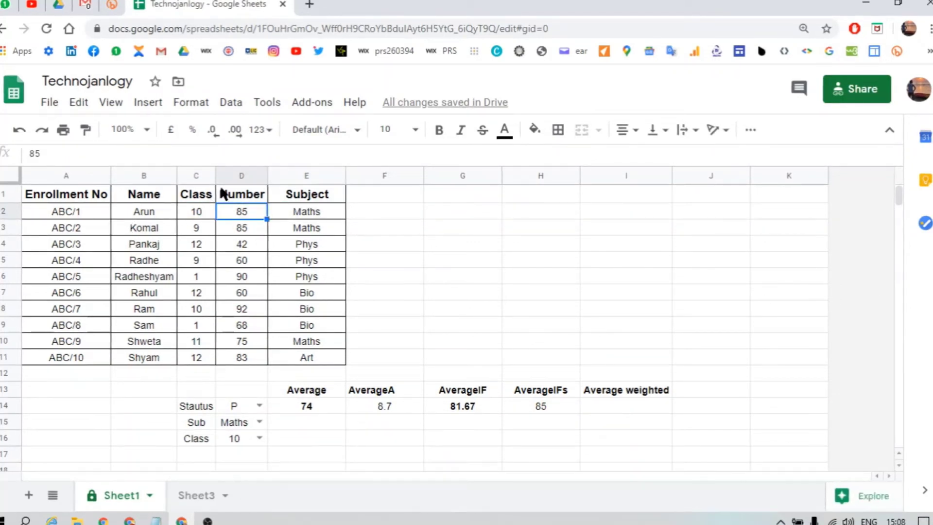
# Step: Test the AVERAGEIFS result with class 10 in C3 and mark 86 in D3, and undo both edits
pyautogui.click(200, 226)
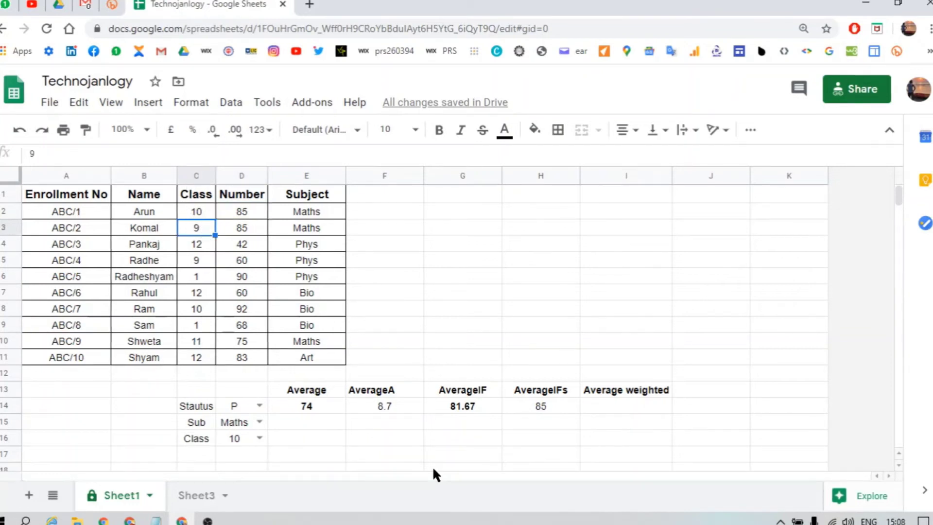
pyautogui.write('10')
pyautogui.press('Return')
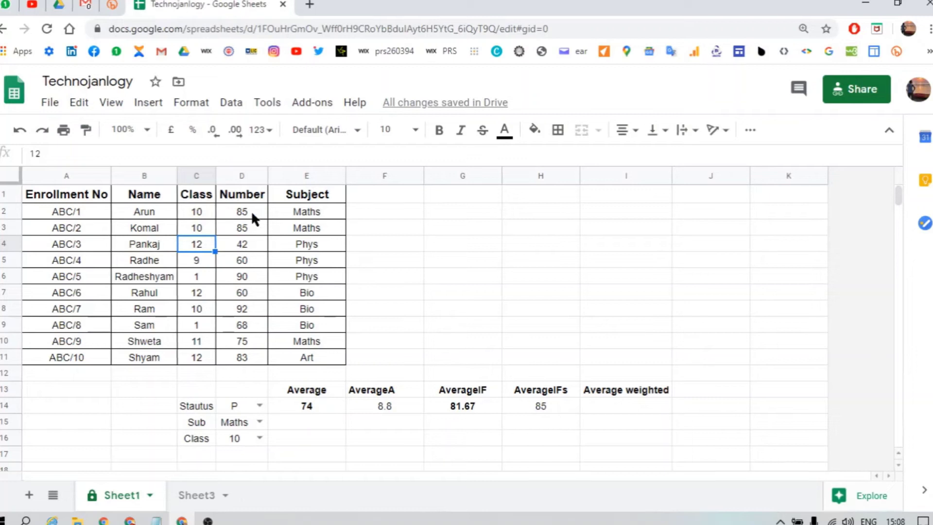
pyautogui.moveTo(249, 207); pyautogui.dragTo(252, 223)
pyautogui.click(252, 223)
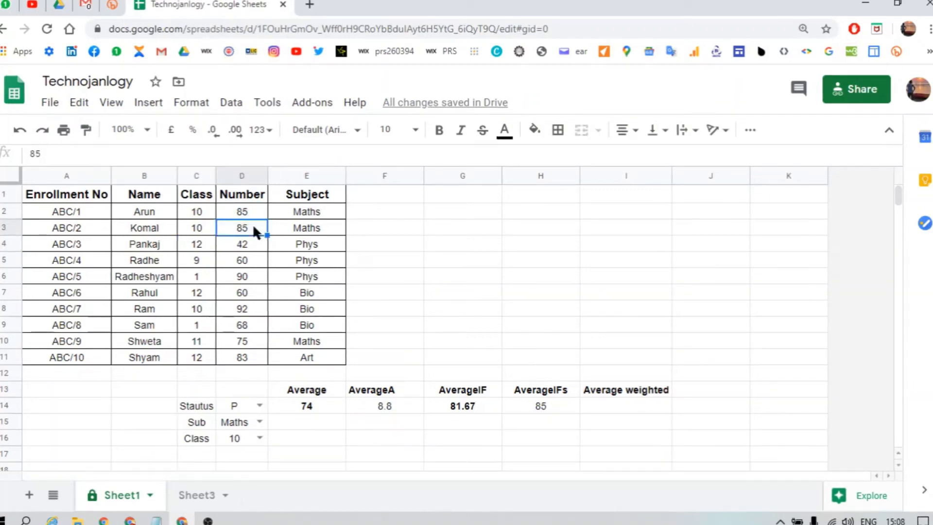
pyautogui.write('86')
pyautogui.press('Return')
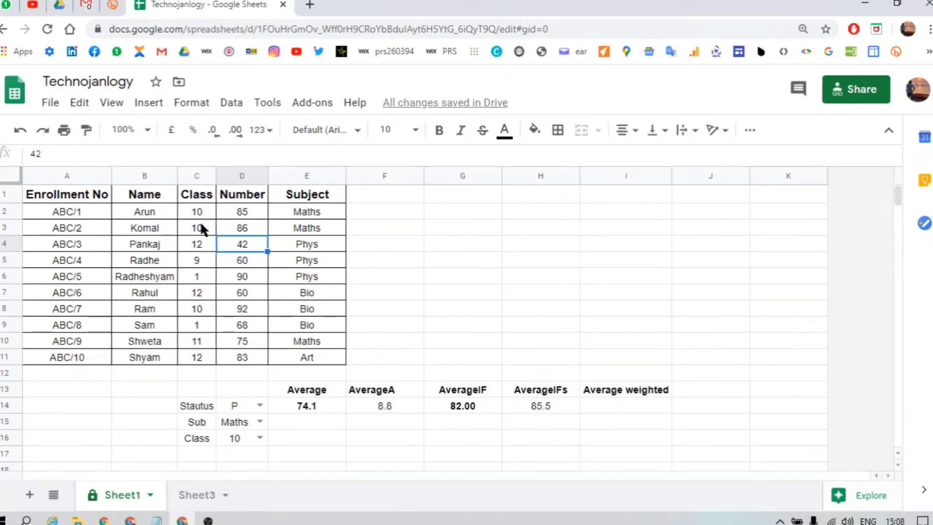
pyautogui.hotkey('ctrl', 'z')
pyautogui.hotkey('ctrl', 'z')
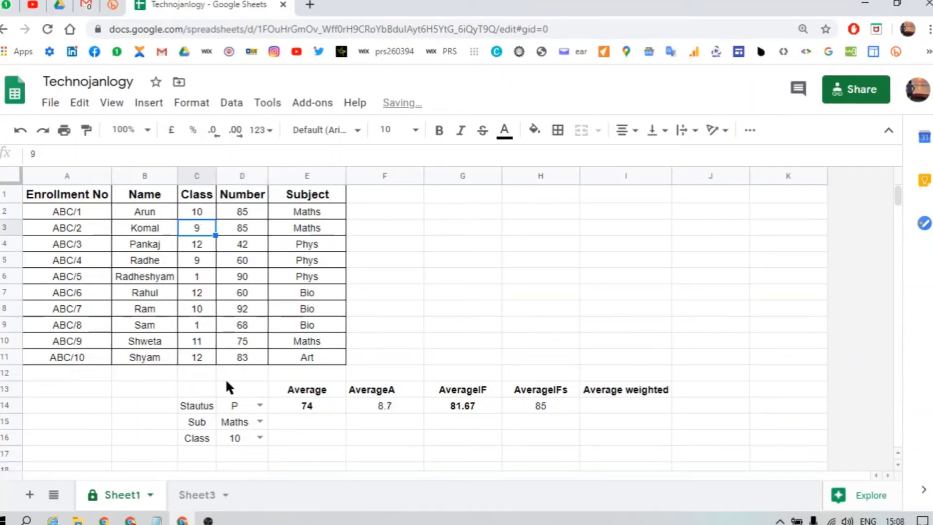
# Step: Set the Sub criterion in D15 to Phys and the Class criterion in D16 to 12
pyautogui.click(260, 421)
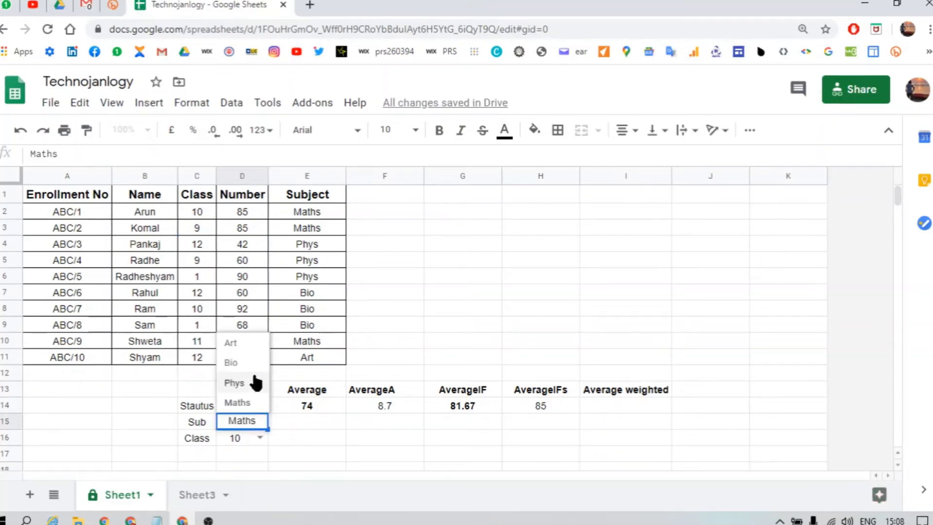
pyautogui.click(249, 383)
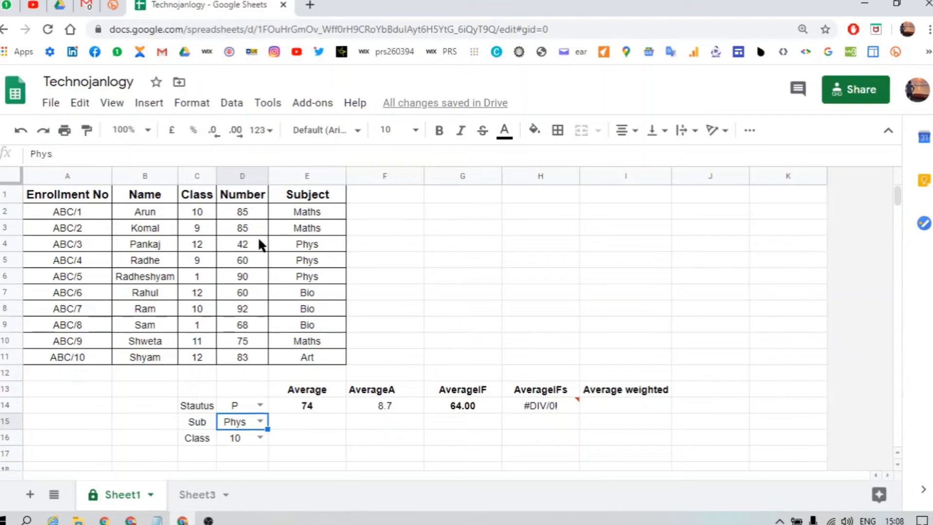
pyautogui.click(256, 437)
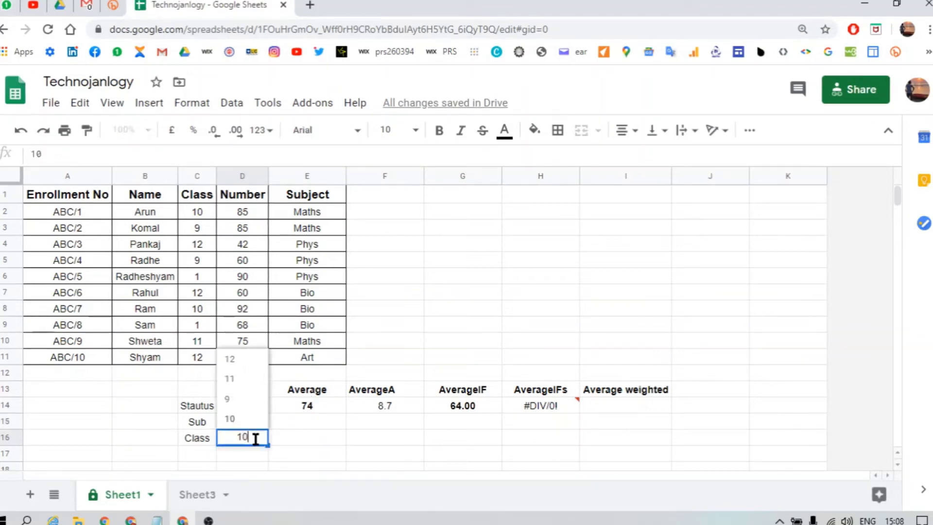
pyautogui.click(246, 359)
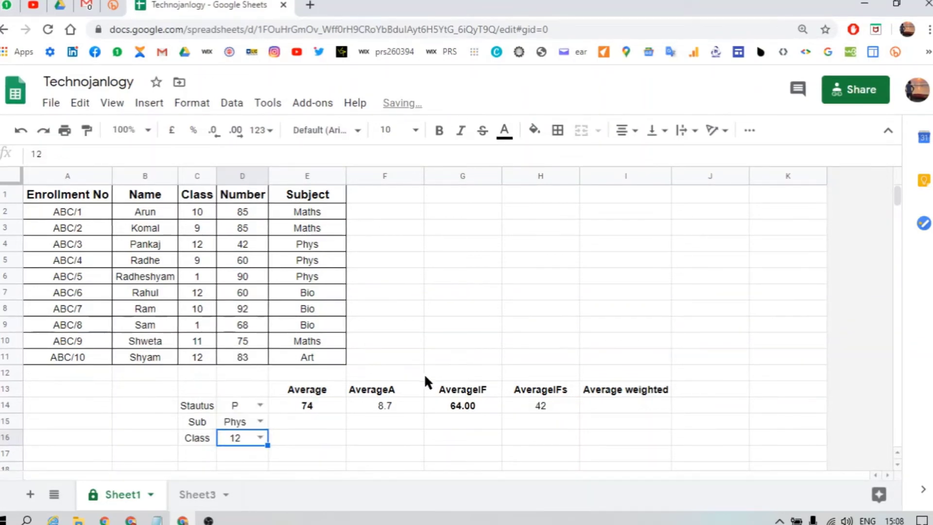
# Step: Compare the AVERAGEIFS result in H14 with the class, mark and subject in row 4
pyautogui.click(558, 403)
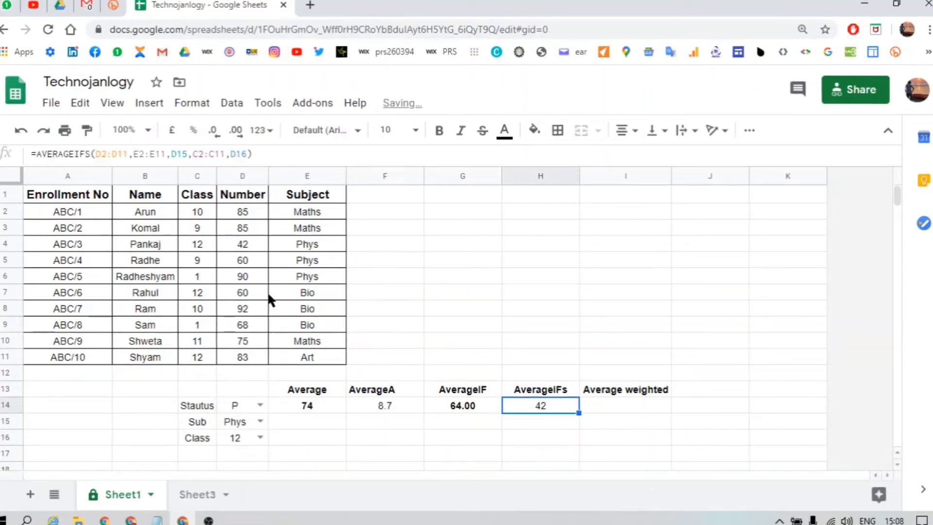
pyautogui.click(190, 240)
pyautogui.click(249, 243)
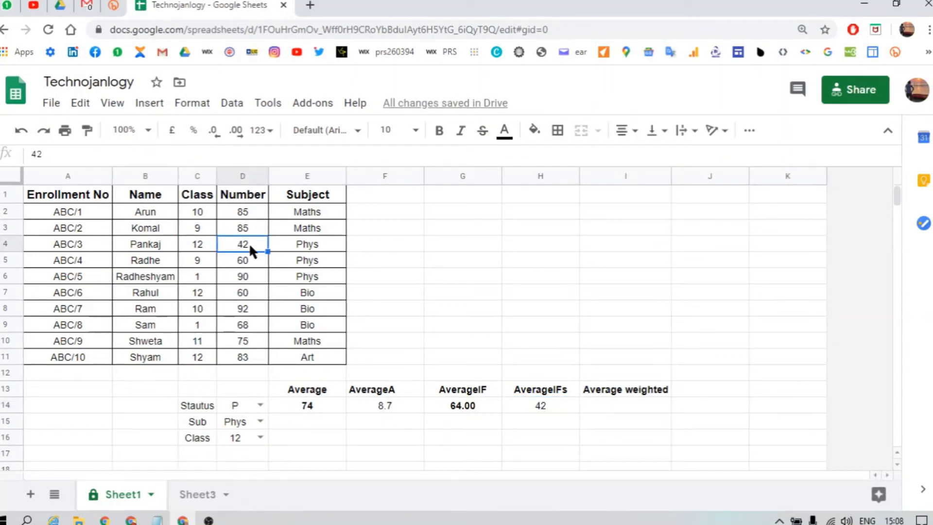
pyautogui.click(316, 243)
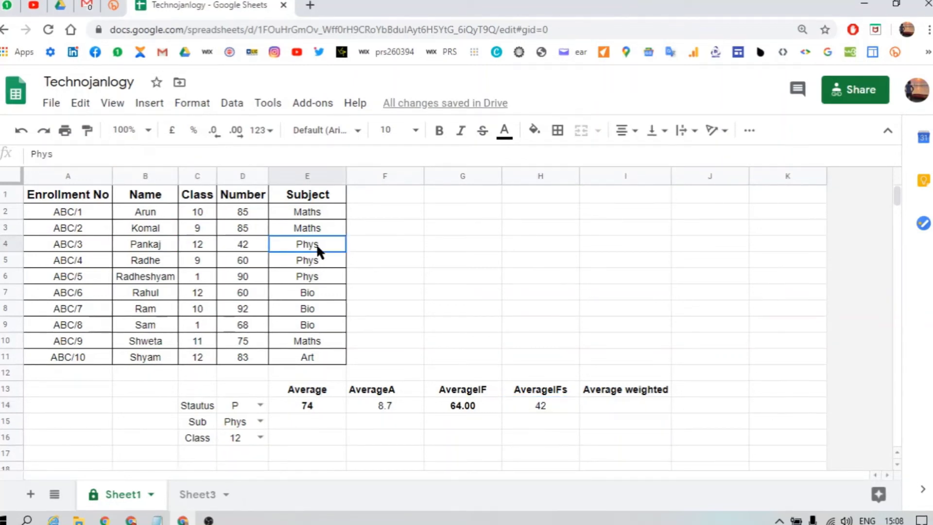
pyautogui.click(547, 407)
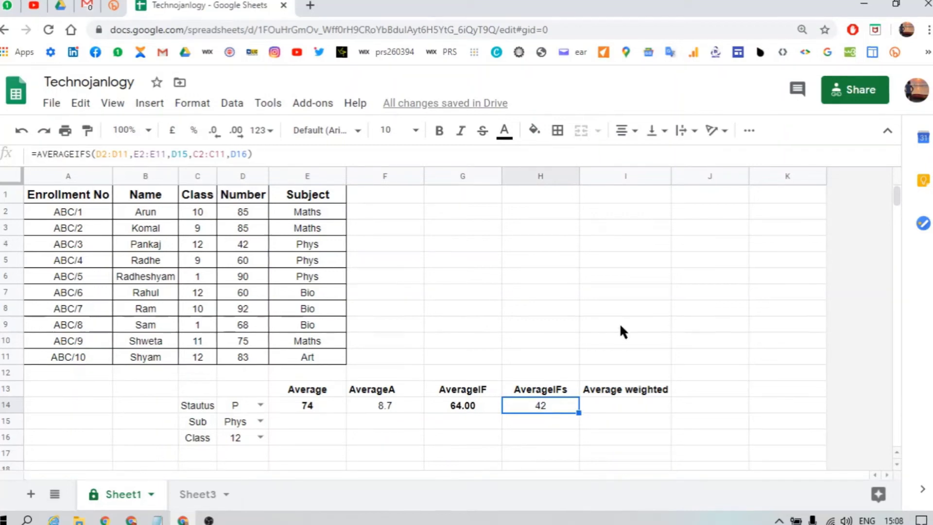
# Step: Review the AVERAGEIFS cell H14 once more and select the empty cell I14 under the Average weighted heading
pyautogui.click(611, 408)
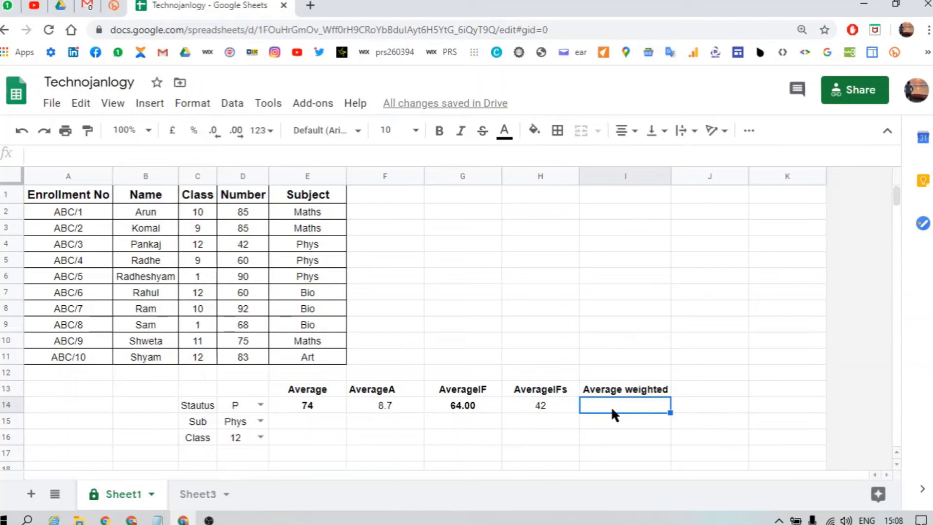
pyautogui.click(528, 426)
pyautogui.press('Up')
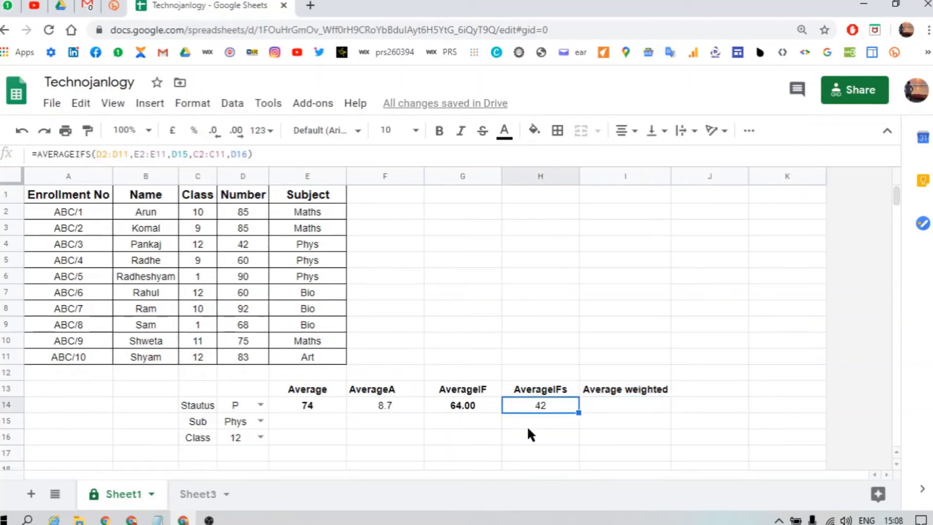
pyautogui.press('Up')
pyautogui.press('Right')
pyautogui.press('Down')
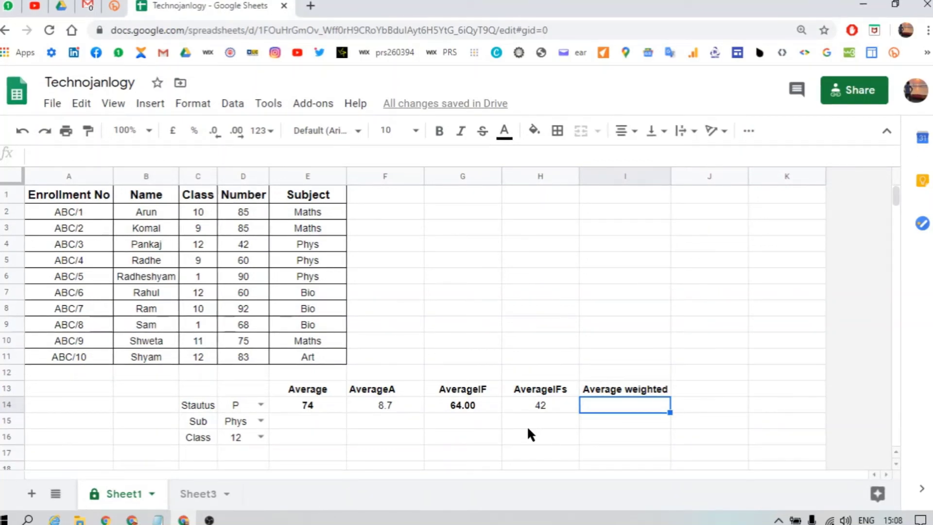
# Step: Review the student table and highlight the marks in D2:D11 that the weighted average applies to
pyautogui.press('Left')
pyautogui.press('Up')
pyautogui.press('Left')
pyautogui.press('Left')
pyautogui.press('Up')
pyautogui.press('Left')
pyautogui.press('Up')
pyautogui.press('Right')
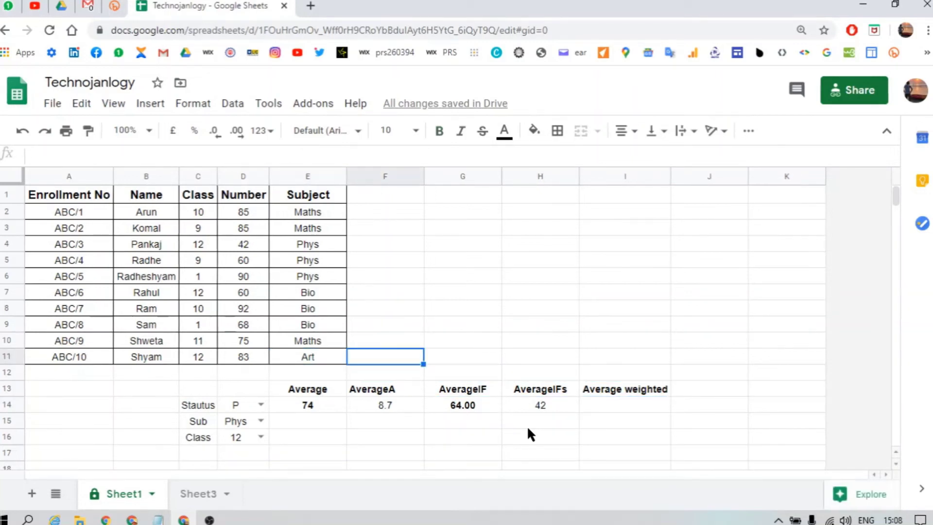
pyautogui.hotkey('ctrl', 'Up')
pyautogui.press('Down')
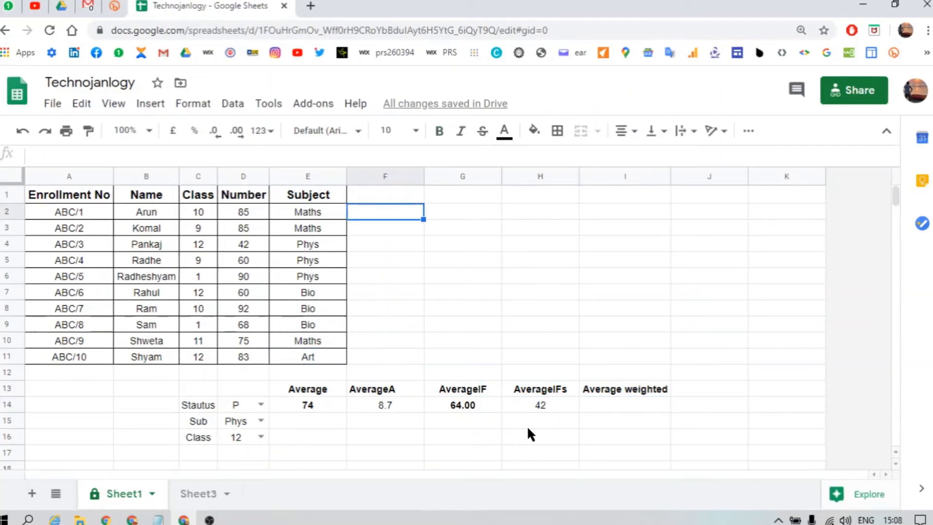
pyautogui.press('Left')
pyautogui.press('Up')
pyautogui.press('Left')
pyautogui.press('Down')
pyautogui.hotkey('ctrl', 'shift', 'Down')
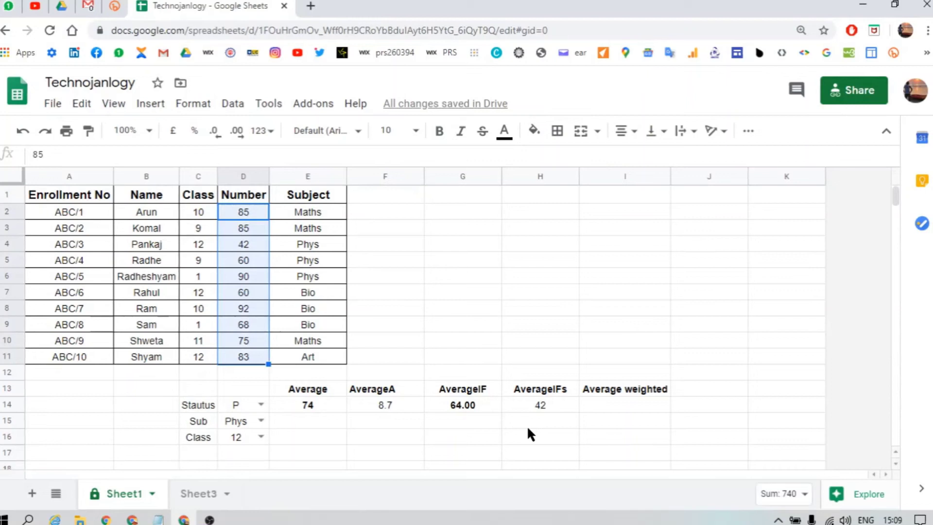
# Step: Enter a weight of 50% in F2 and F3, beside the first two Maths rows
pyautogui.press('Right')
pyautogui.press('Right')
pyautogui.press('Right')
pyautogui.press('Left')
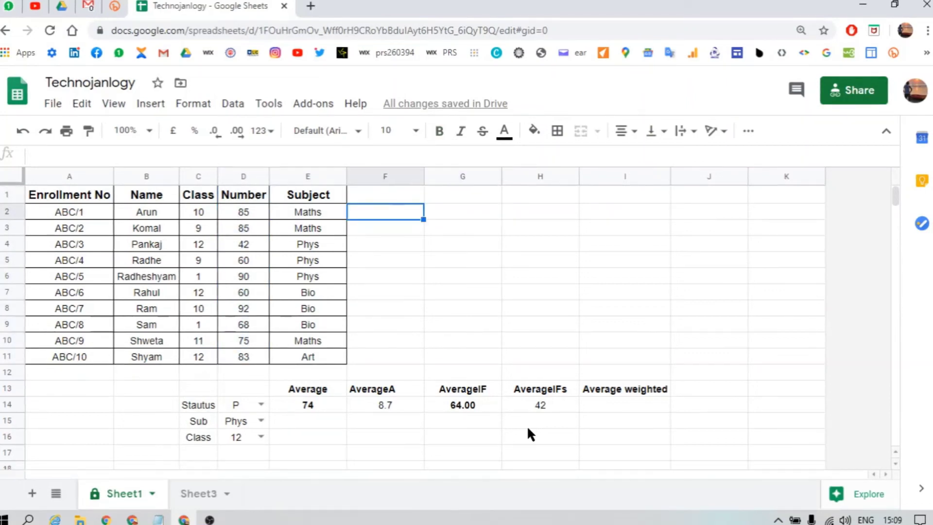
pyautogui.write('50%')
pyautogui.press('Return')
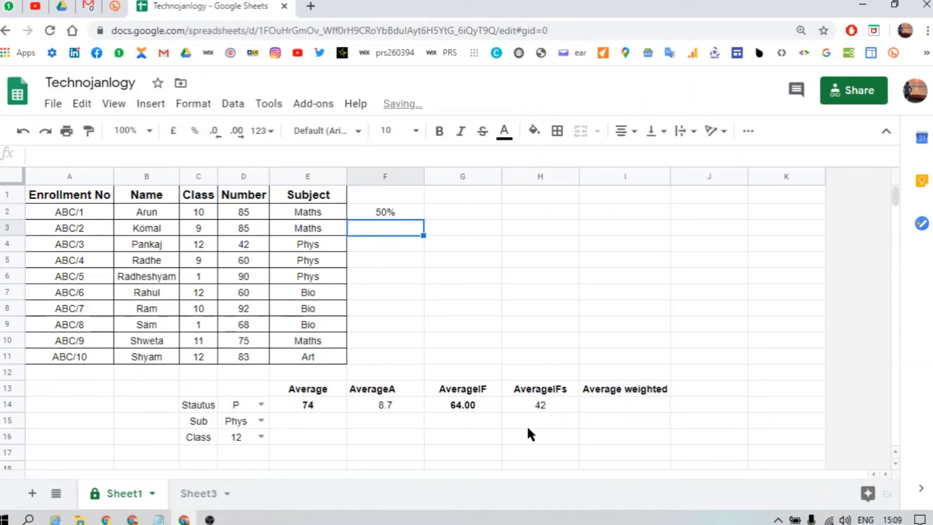
pyautogui.write('50%')
pyautogui.press('Return')
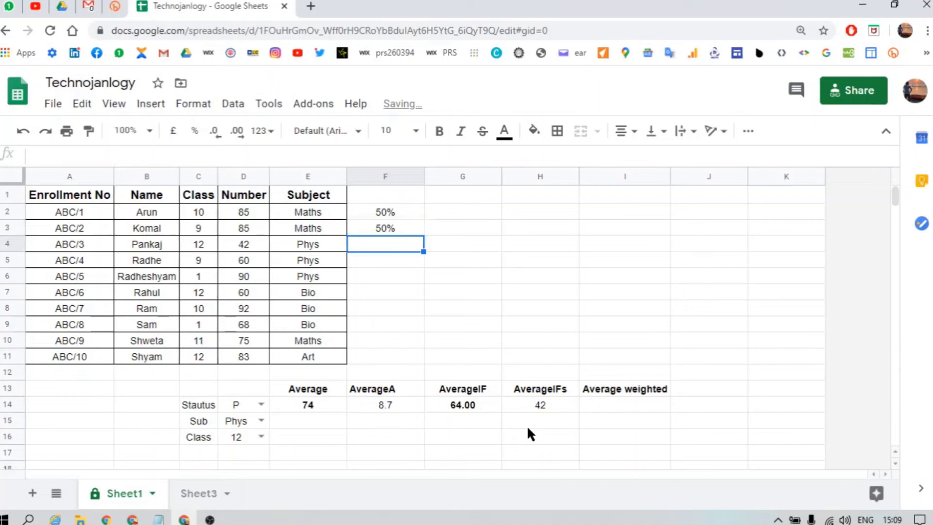
# Step: Enter a weight of 30% in F4 and fill it down to F6 for the Phys rows
pyautogui.write('30')
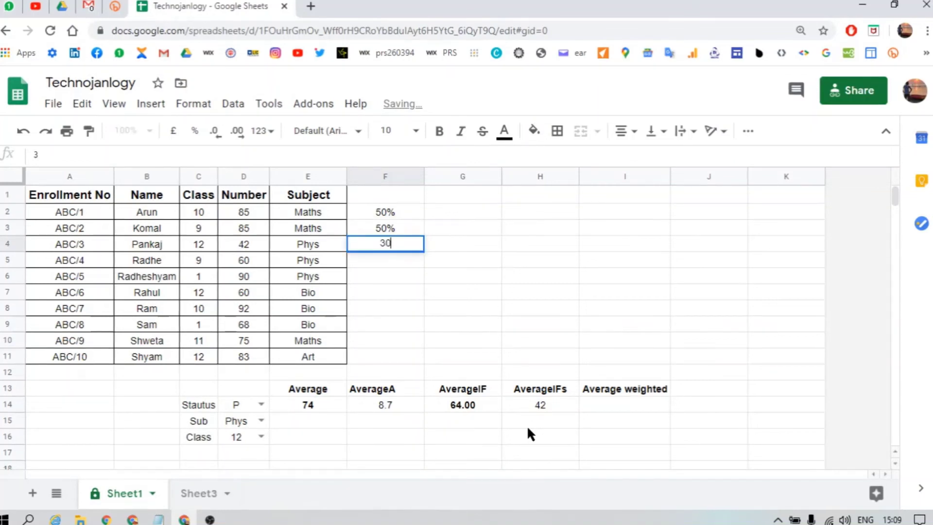
pyautogui.write('%')
pyautogui.press('Return')
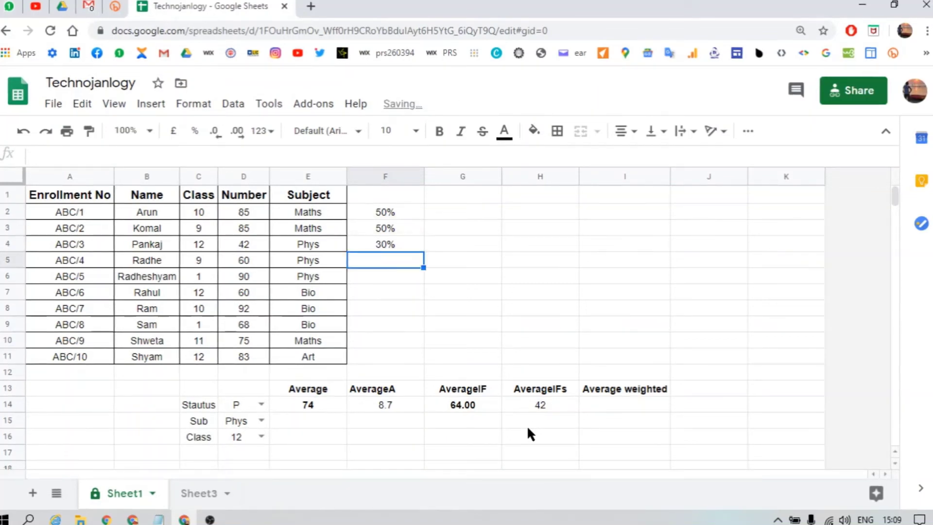
pyautogui.press('Up')
pyautogui.hotkey('shift', 'Down')
pyautogui.hotkey('shift', 'Down')
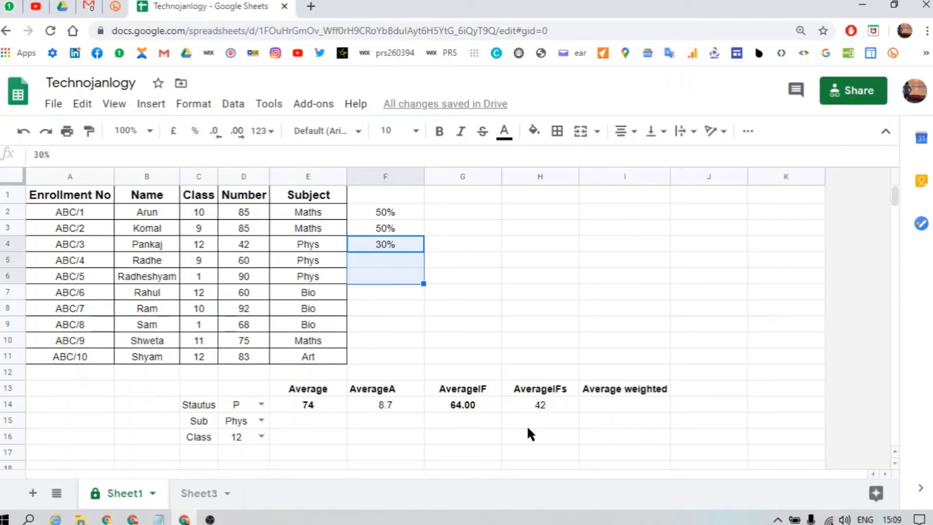
pyautogui.hotkey('ctrl', 'd')
# Step: Enter a weight of 40% in F7 and fill it down to F9 for the Bio rows
pyautogui.press('Down')
pyautogui.press('Down')
pyautogui.press('Down')
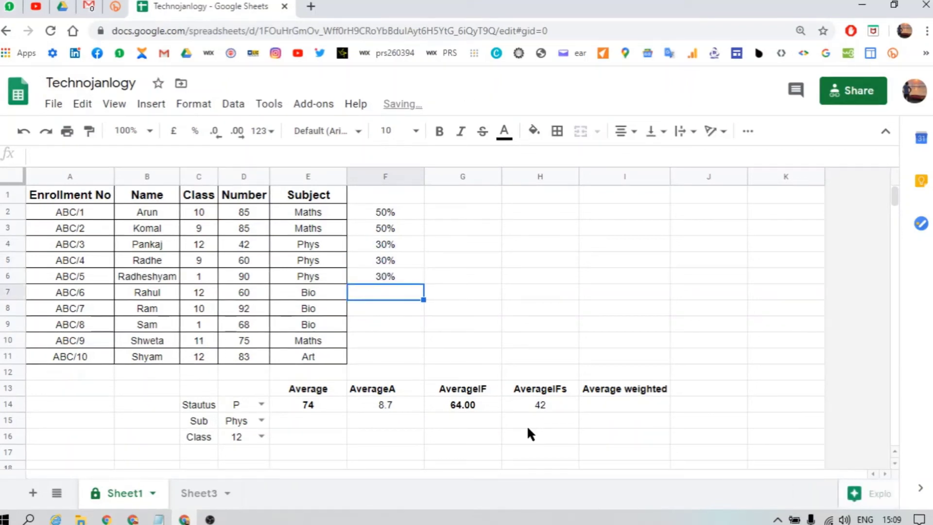
pyautogui.write('40%')
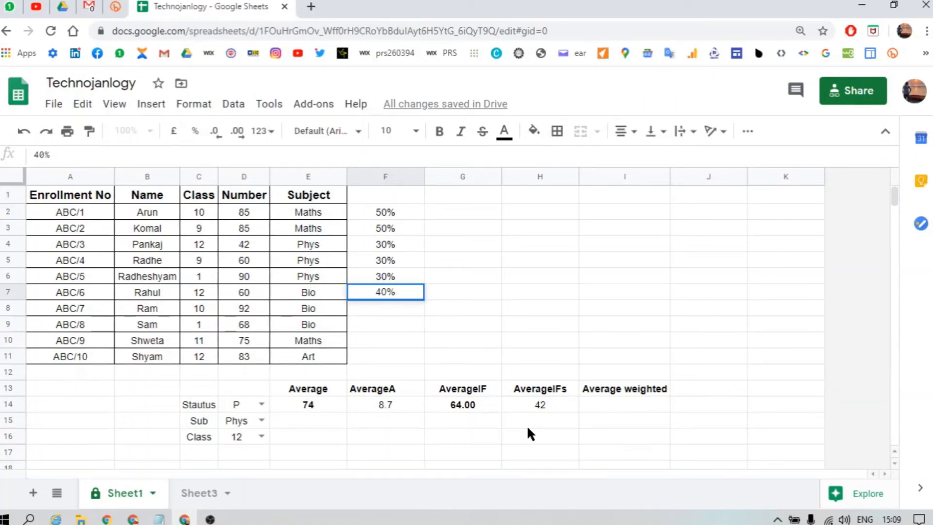
pyautogui.press('Return')
pyautogui.press('Up')
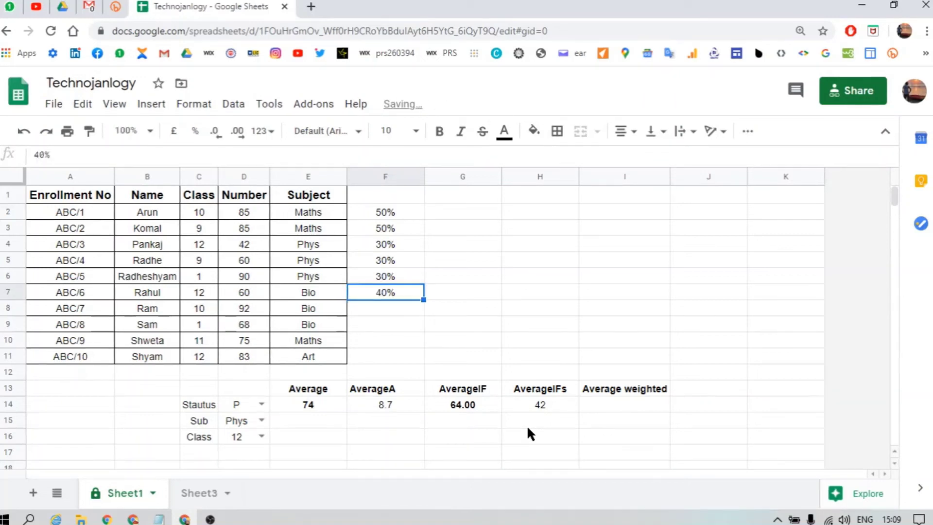
pyautogui.hotkey('shift', 'Down')
pyautogui.hotkey('shift', 'Down')
pyautogui.hotkey('ctrl', 'd')
# Step: Enter a weight of 50% in F10 for Maths and 20% in F11 for Art
pyautogui.press('Down')
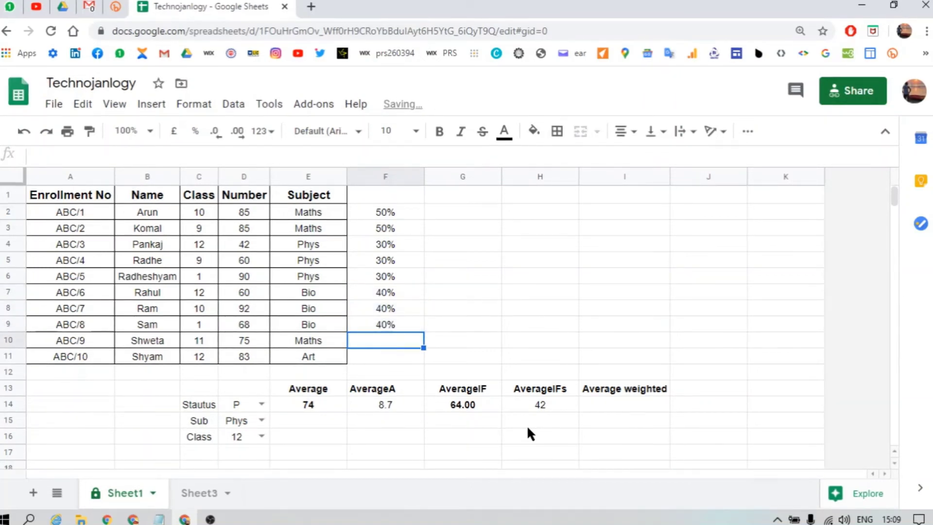
pyautogui.write('50%')
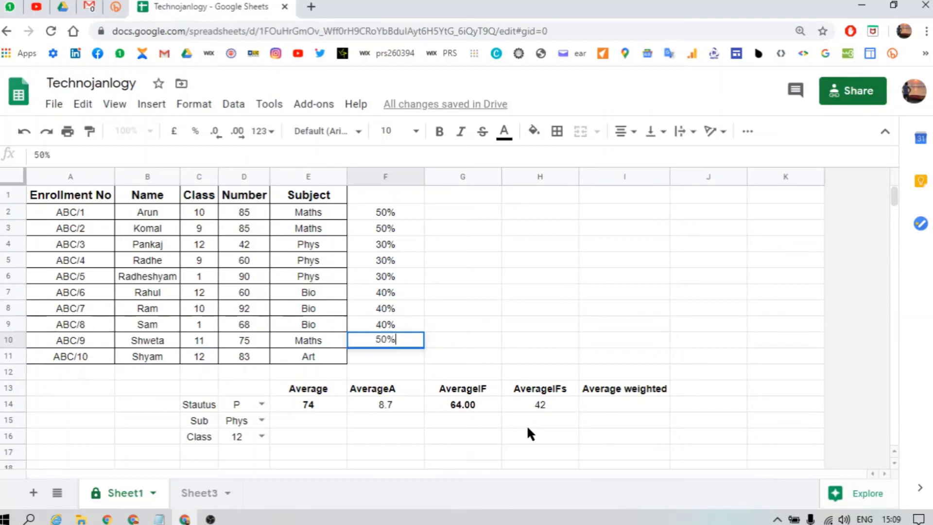
pyautogui.press('Return')
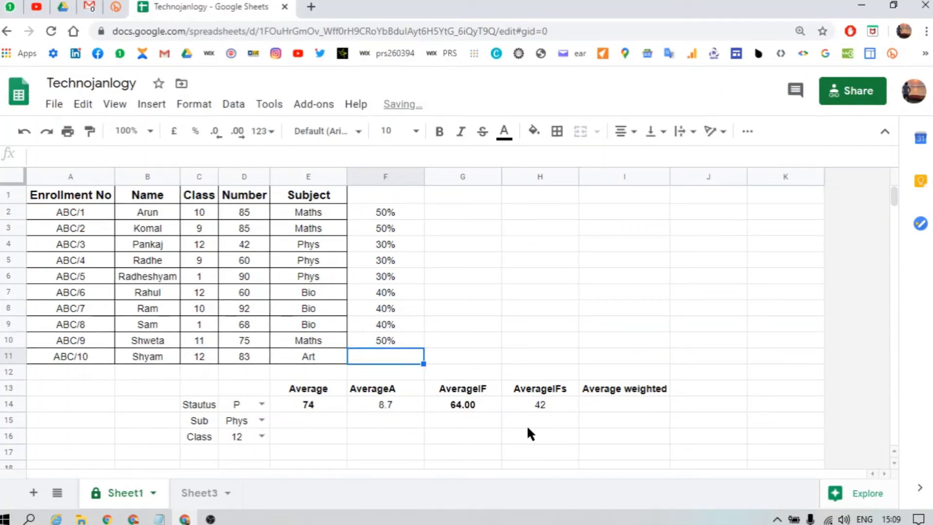
pyautogui.write('20')
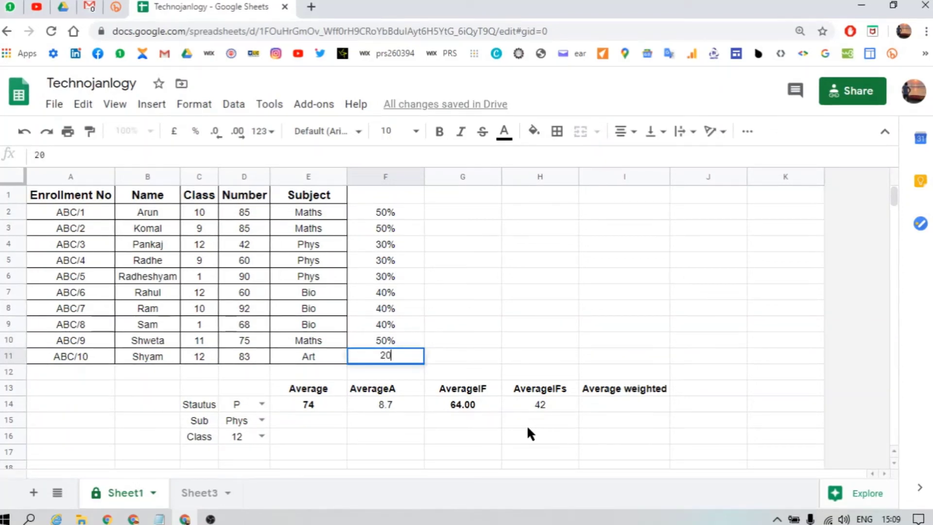
pyautogui.write('%')
pyautogui.press('Return')
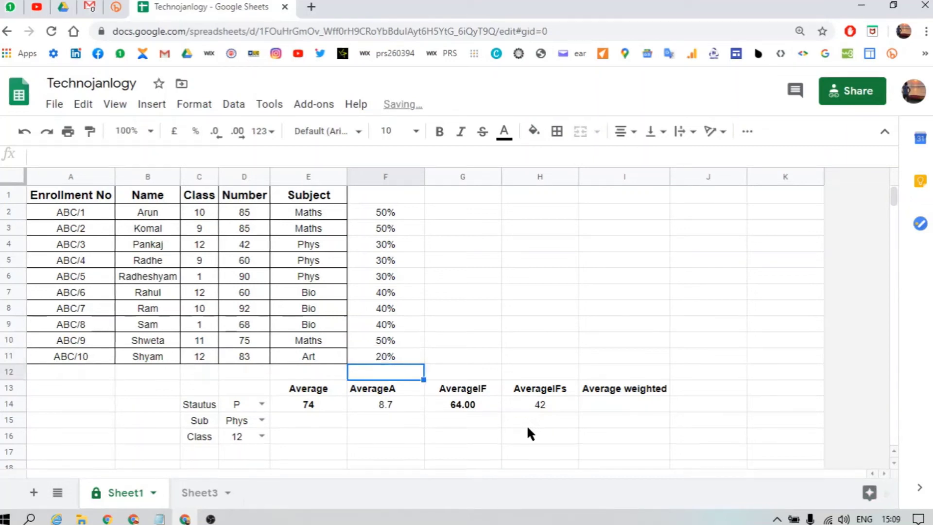
# Step: Start an AVERAGE.WEIGHTED formula in I14 under the Average weighted heading
pyautogui.press('Up')
pyautogui.press('Left')
pyautogui.press('Left')
pyautogui.press('Right')
pyautogui.press('Right')
pyautogui.press('Right')
pyautogui.press('Down')
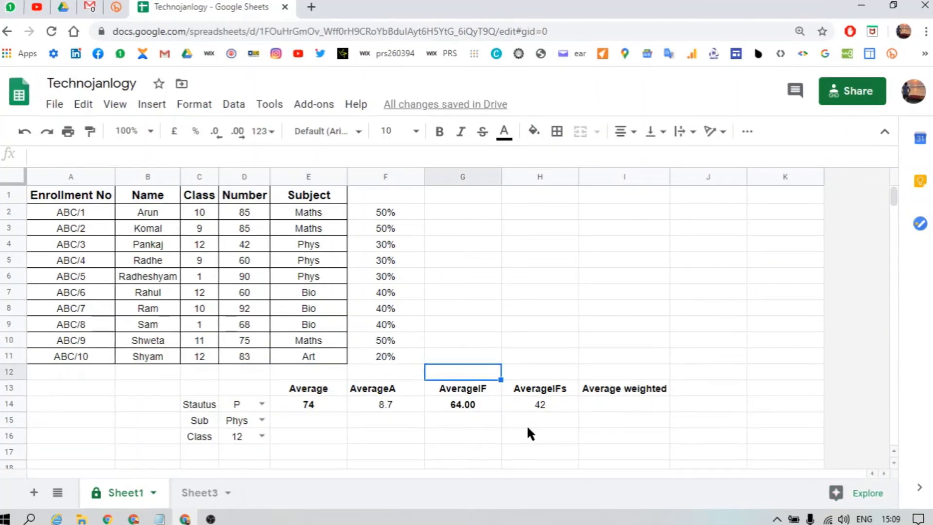
pyautogui.press('Down')
pyautogui.press('Right')
pyautogui.press('Down')
pyautogui.press('Right')
pyautogui.write('=')
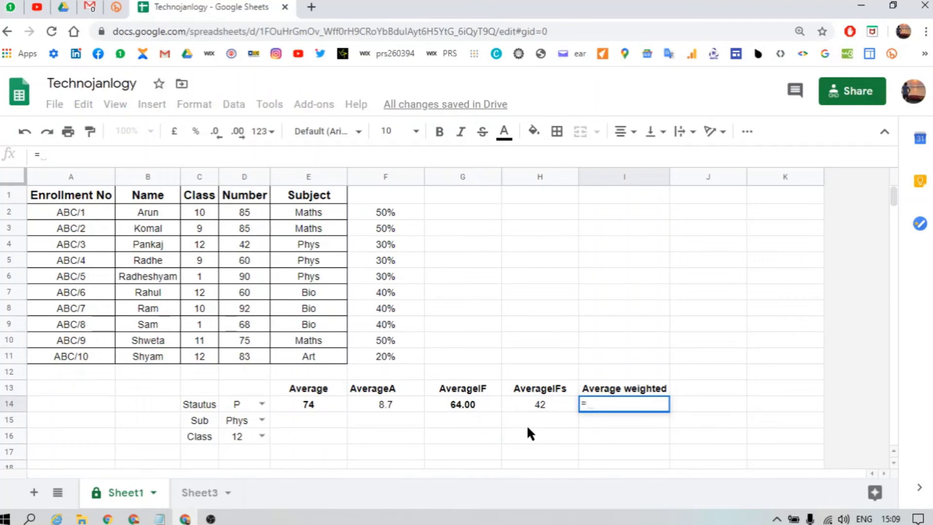
pyautogui.write('aver')
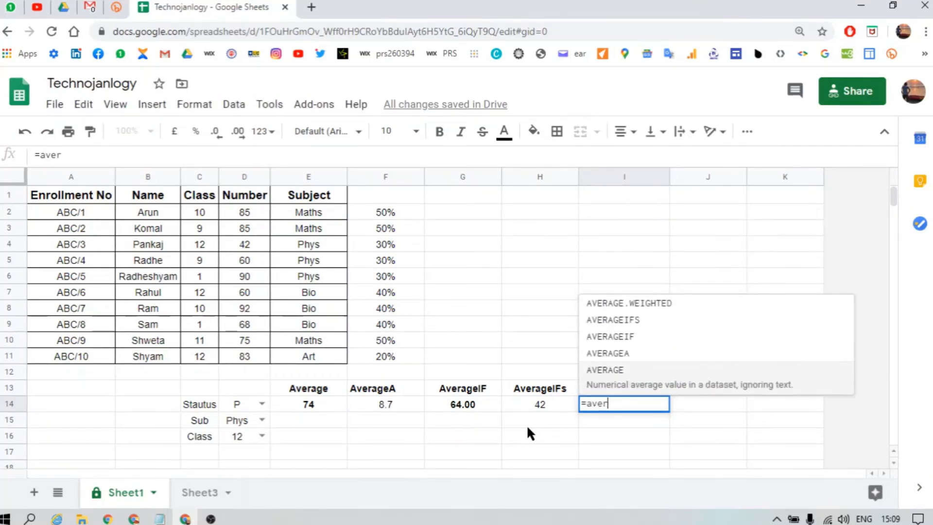
pyautogui.write('a')
pyautogui.press('Tab')
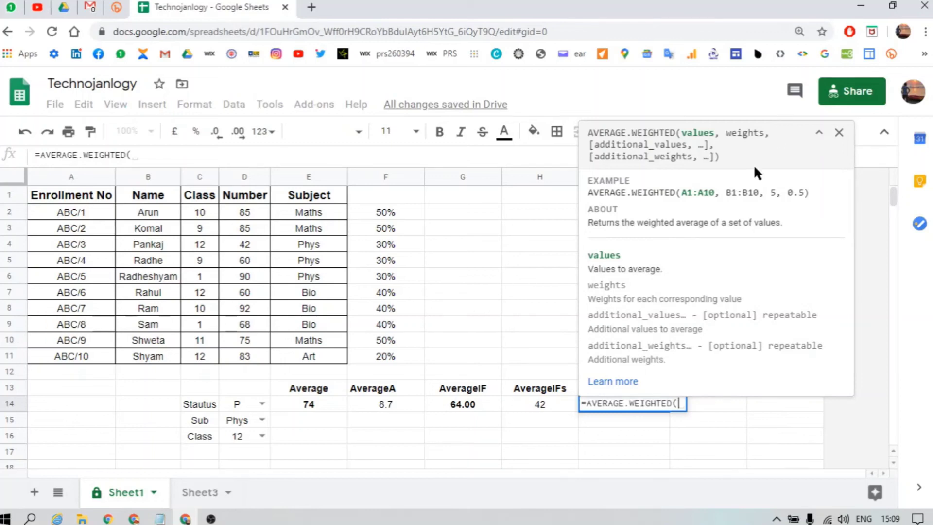
# Step: Complete the AVERAGE.WEIGHTED formula with the values D2:D11 and the weights F2:F11
pyautogui.click(247, 214)
pyautogui.hotkey('ctrl', 'shift', 'Down')
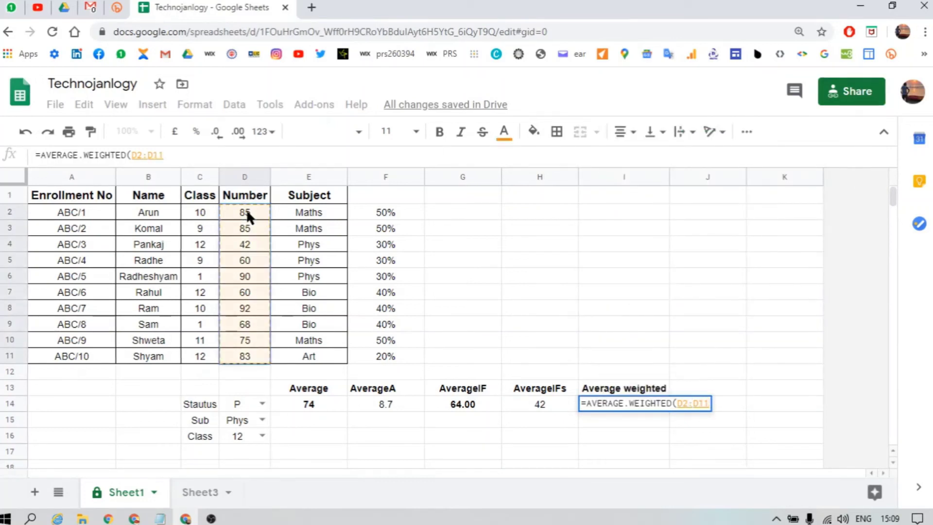
pyautogui.write(',')
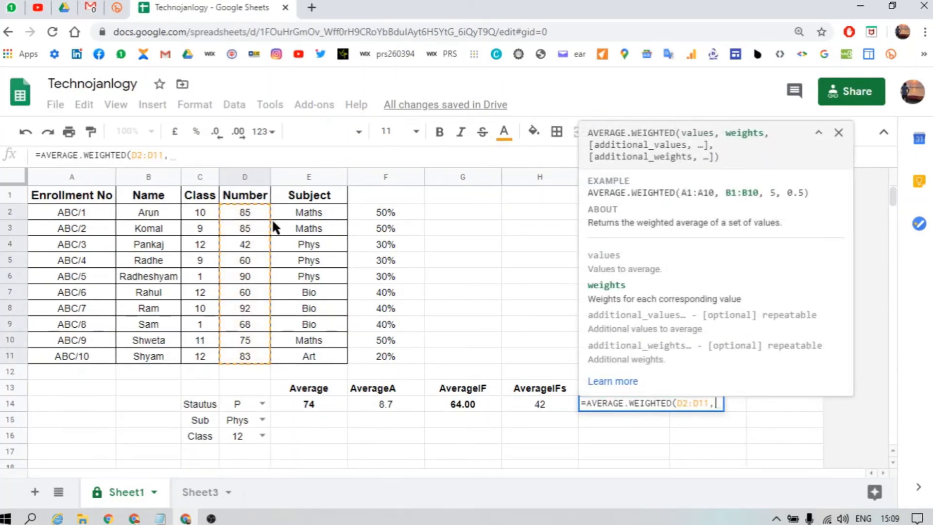
pyautogui.click(391, 209)
pyautogui.hotkey('ctrl', 'shift', 'Down')
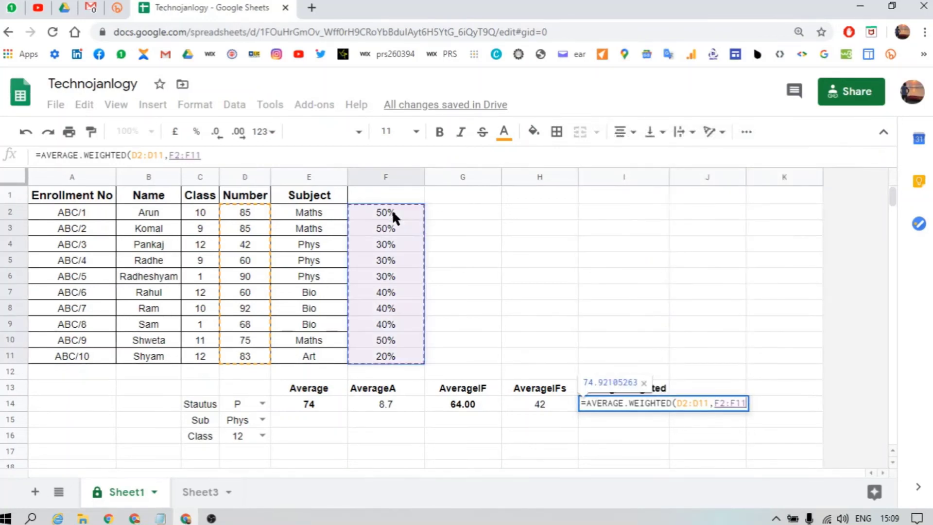
pyautogui.press('Return')
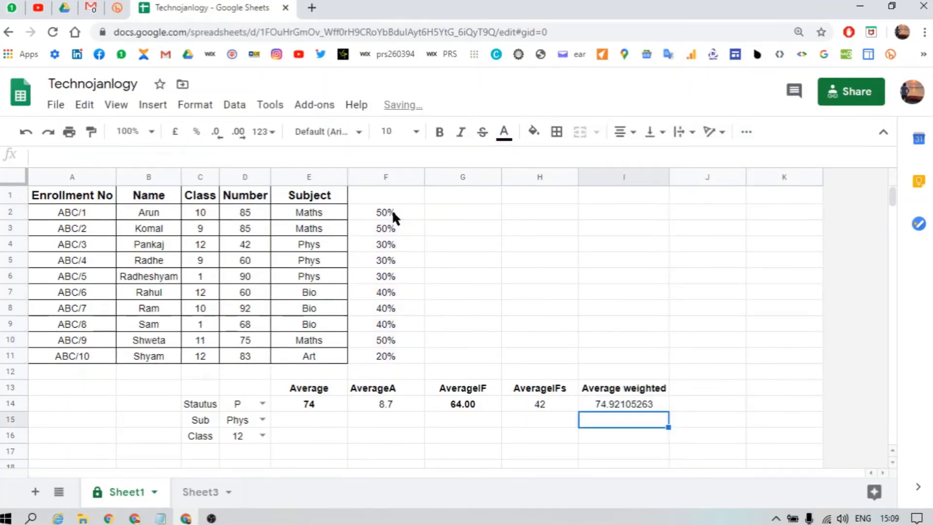
# Step: Check the weighted average formula in I14 and the first mark in D2
pyautogui.press('Up')
pyautogui.press('Left')
pyautogui.press('Right')
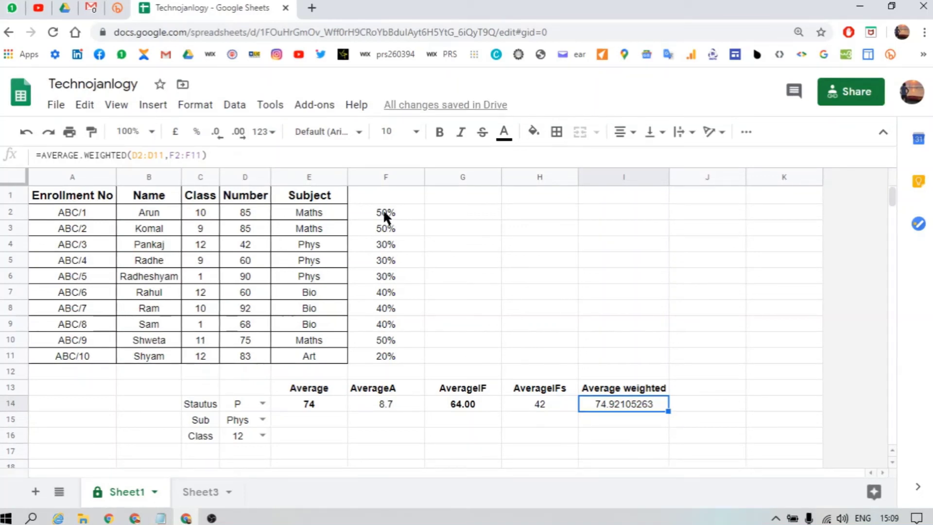
pyautogui.click(260, 210)
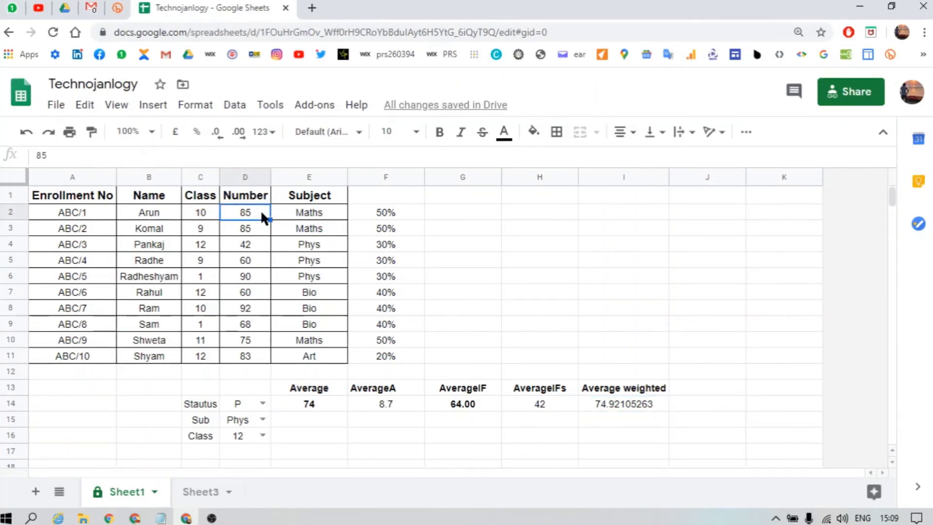
# Step: Multiply the first mark by its weight in G2 with the formula +D2*F2
pyautogui.click(459, 212)
pyautogui.write('+')
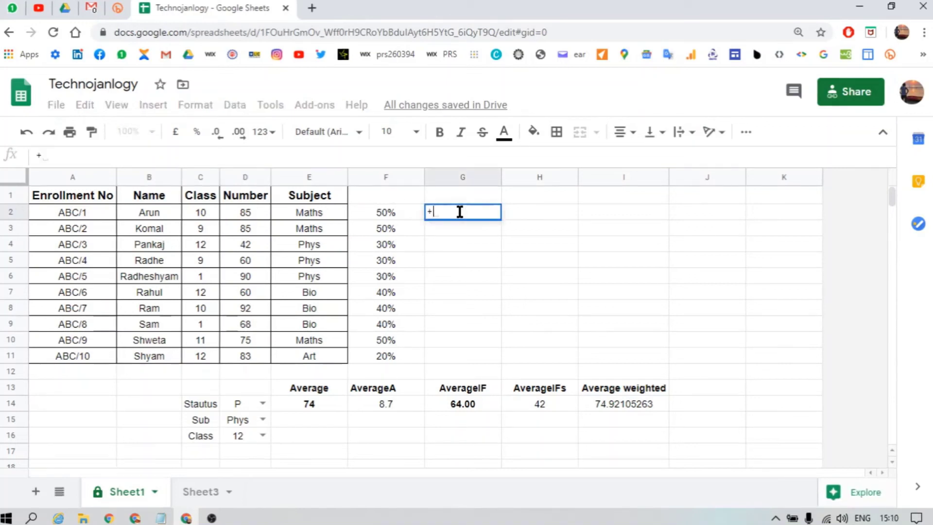
pyautogui.write('D2*F2')
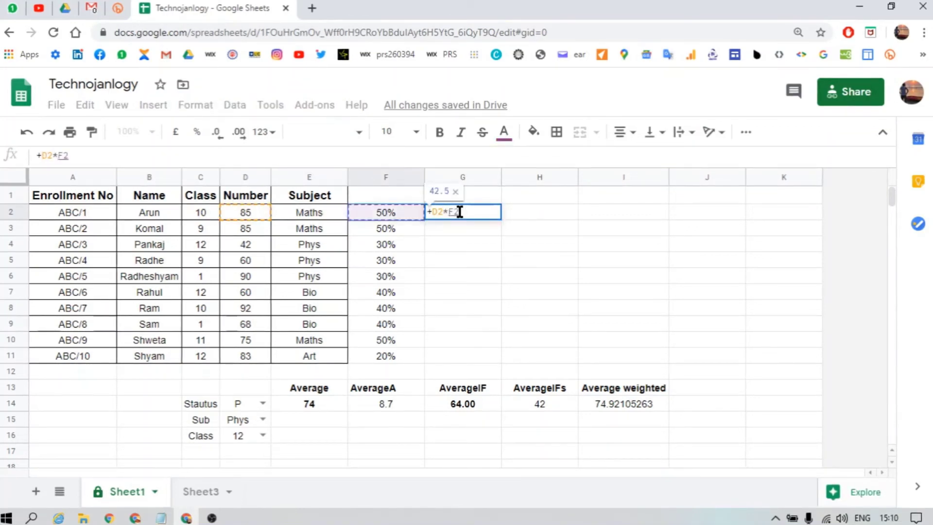
pyautogui.press('Return')
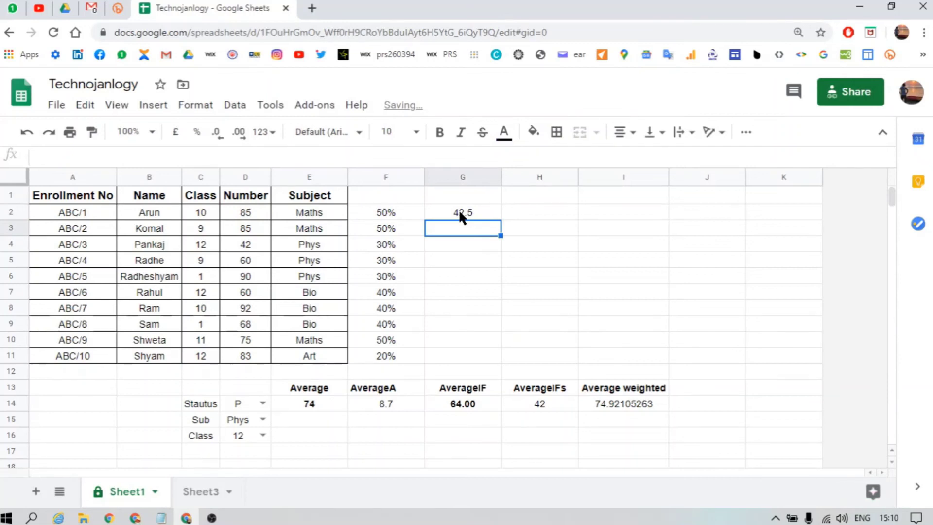
# Step: Fill the mark-times-weight formula from G2 down to G11
pyautogui.click(460, 212)
pyautogui.hotkey('shift', 'Down')
pyautogui.hotkey('shift', 'Down')
pyautogui.hotkey('shift', 'Down')
pyautogui.hotkey('shift', 'Down')
pyautogui.hotkey('shift', 'Down')
pyautogui.hotkey('shift', 'Down')
pyautogui.hotkey('shift', 'Down')
pyautogui.hotkey('shift', 'Down')
pyautogui.hotkey('shift', 'Down')
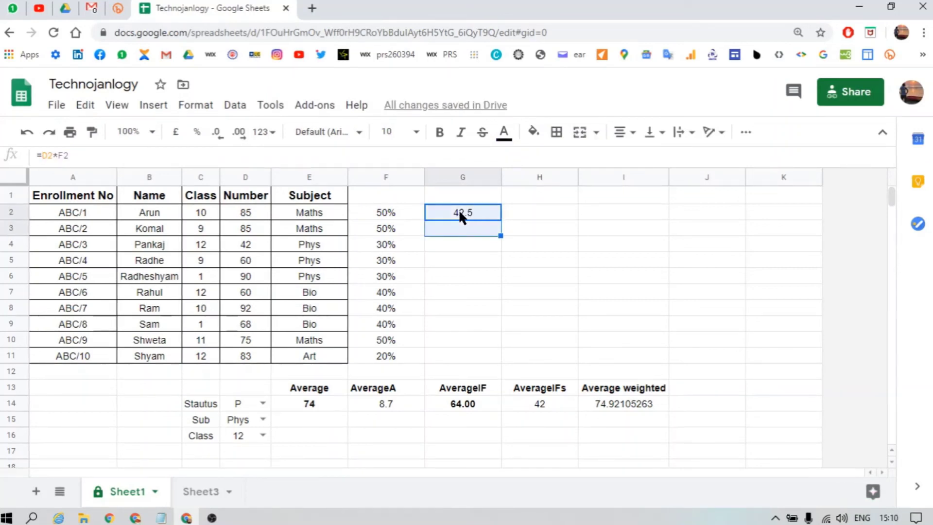
pyautogui.hotkey('ctrl', 'd')
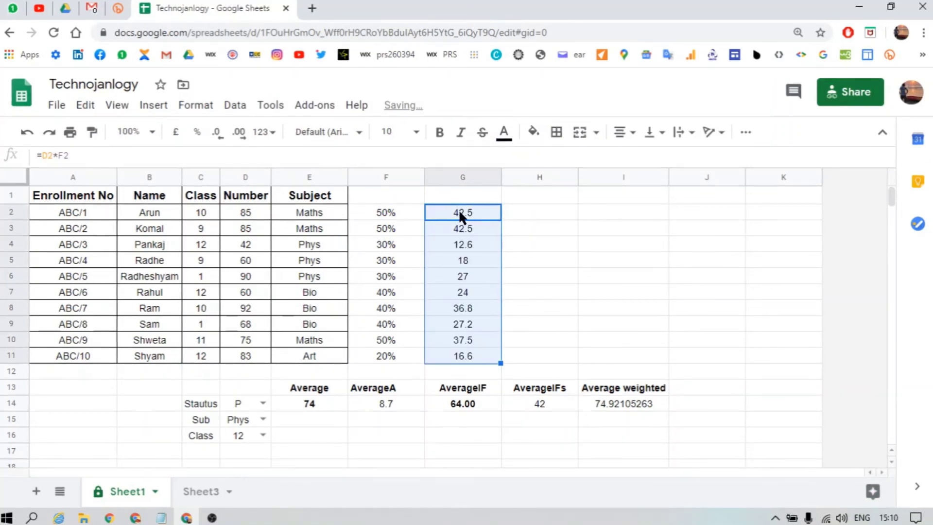
# Step: Try to enter a SUM formula in G12 below the weighted marks
pyautogui.press('Down')
pyautogui.press('Down')
pyautogui.press('Down')
pyautogui.press('Down')
pyautogui.press('Down')
pyautogui.press('Down')
pyautogui.press('Down')
pyautogui.press('Down')
pyautogui.press('Down')
pyautogui.press('Down')
pyautogui.write('=sum')
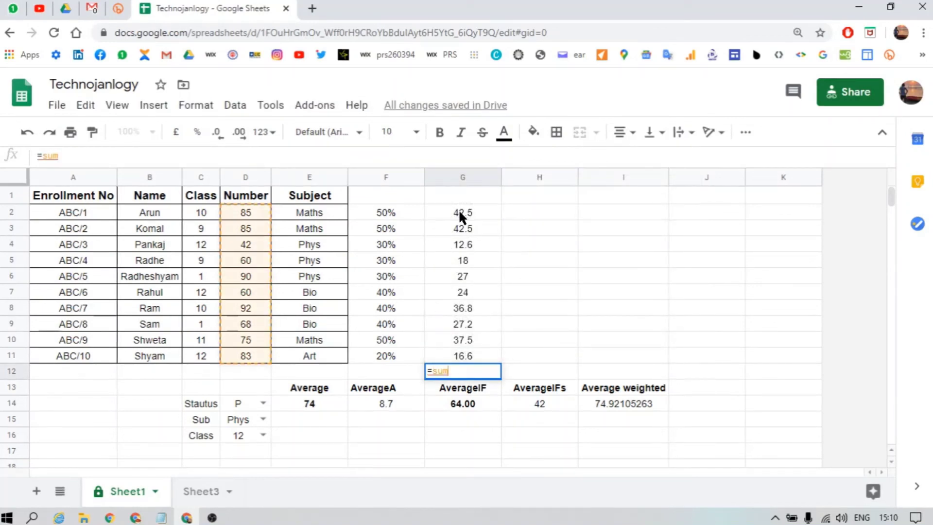
pyautogui.press('Tab')
pyautogui.press('Left')
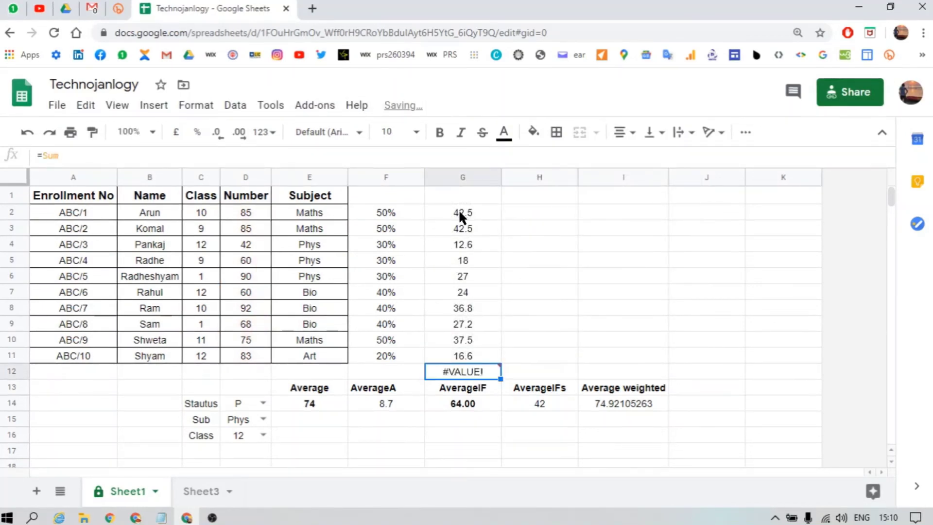
# Step: Total the weighted marks in G12 with the formula =SUM(G2:G11)
pyautogui.write('=sum')
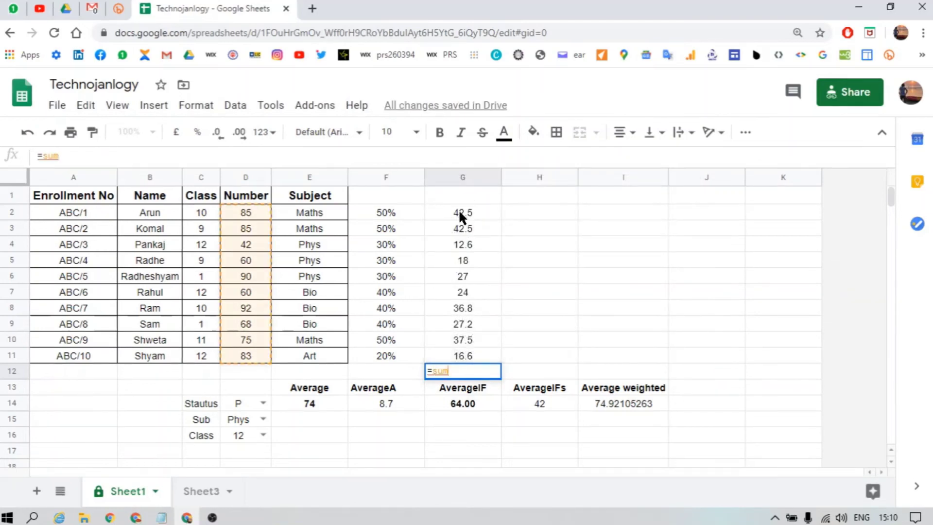
pyautogui.press('Escape')
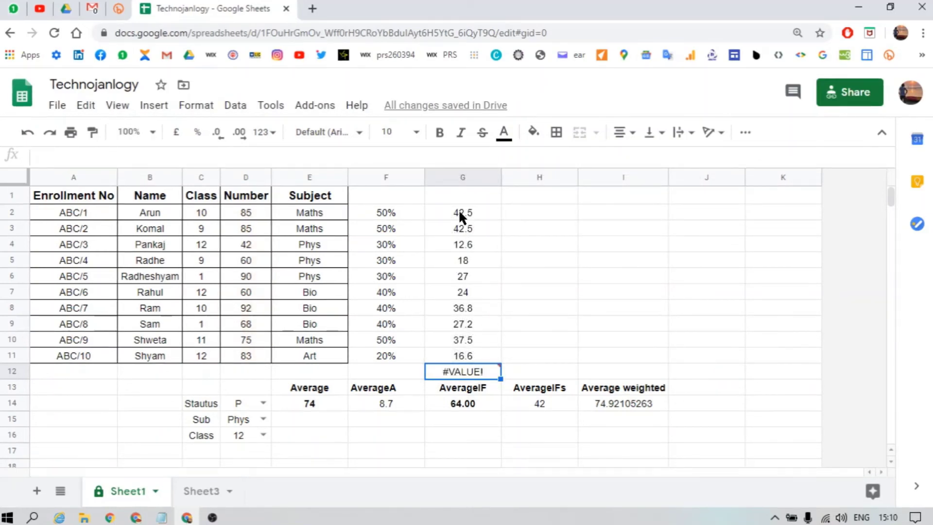
pyautogui.write('=')
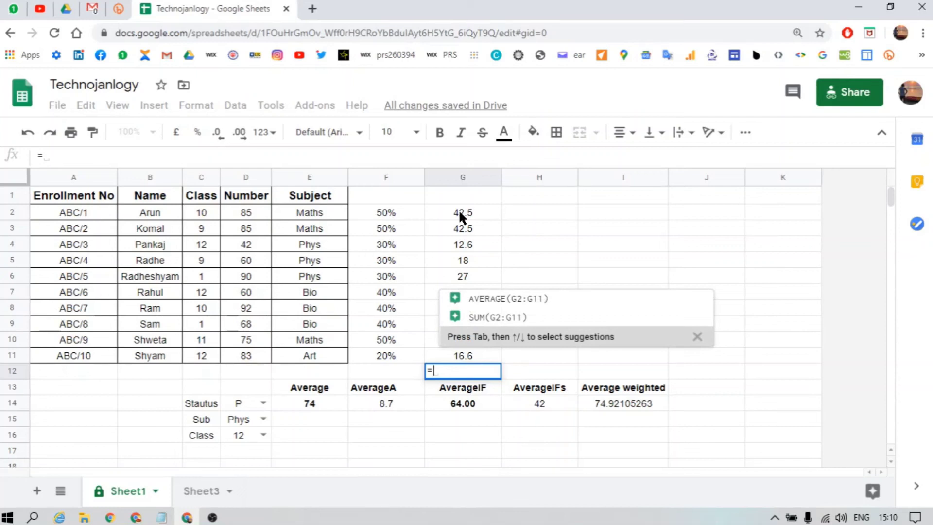
pyautogui.click(523, 318)
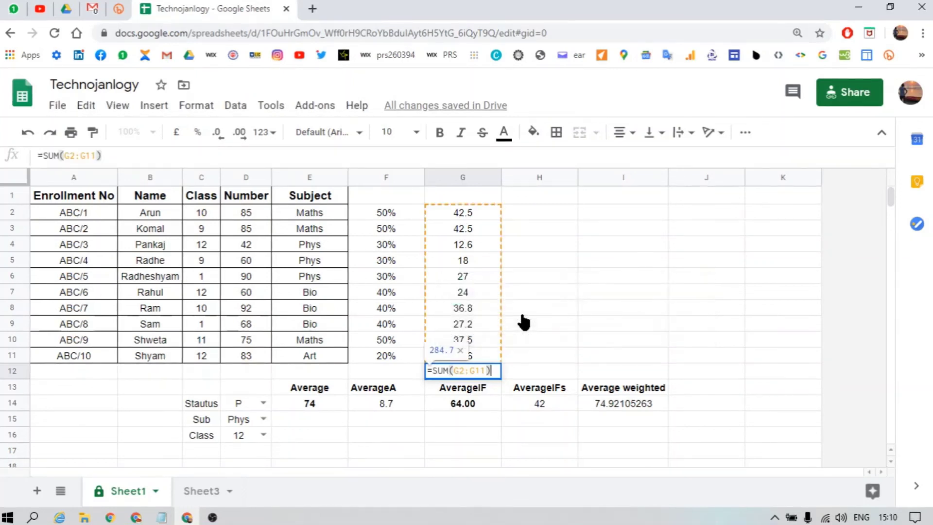
pyautogui.press('Return')
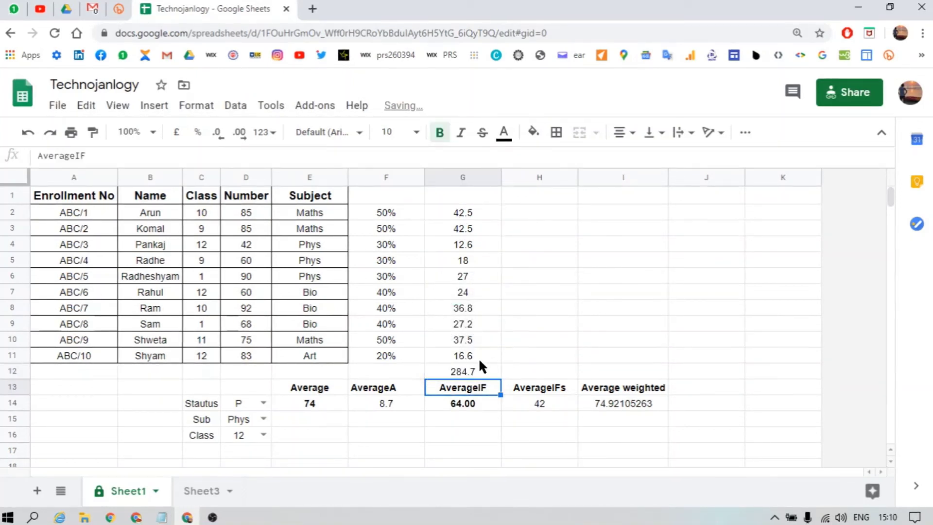
# Step: Clear the sum formula from G12 below the weighted marks
pyautogui.click(469, 371)
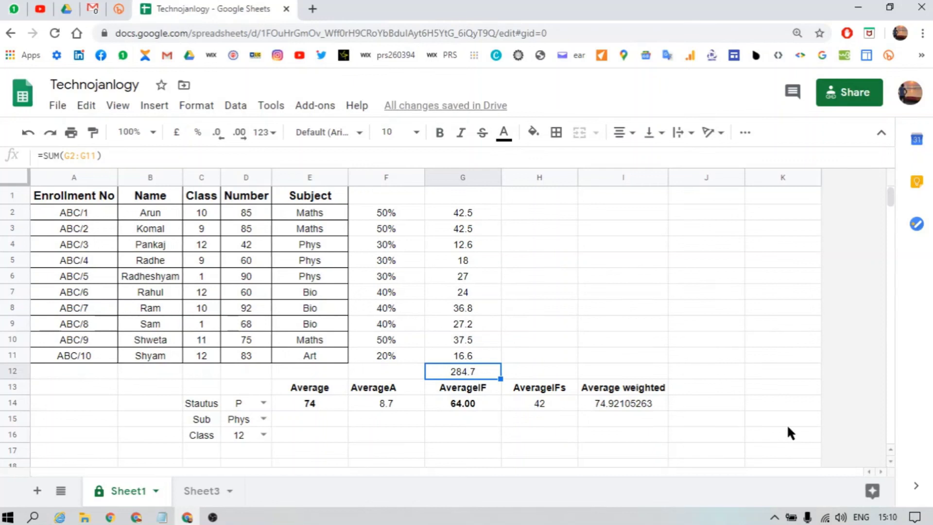
pyautogui.press('Delete')
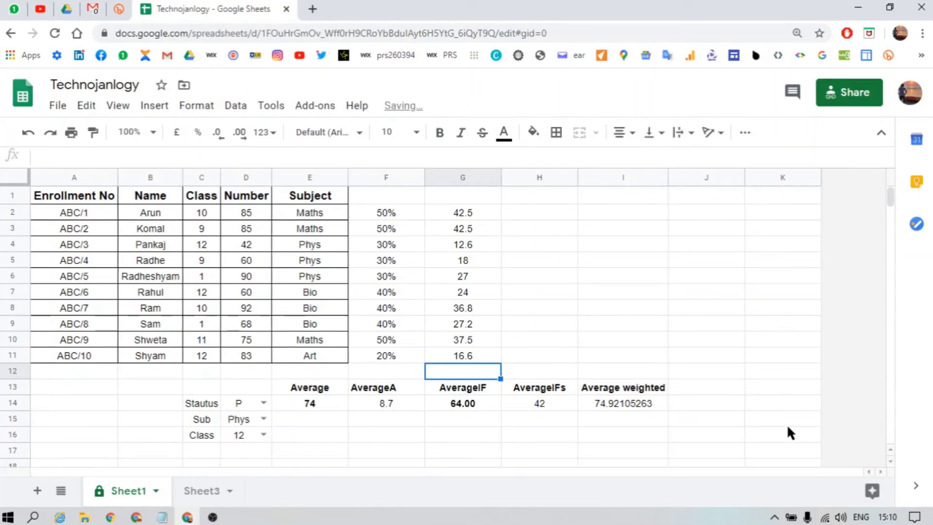
# Step: Examine the summary statistics of the weighted marks in G2:G11 and compare them with the weighted average in I14
pyautogui.click(480, 214)
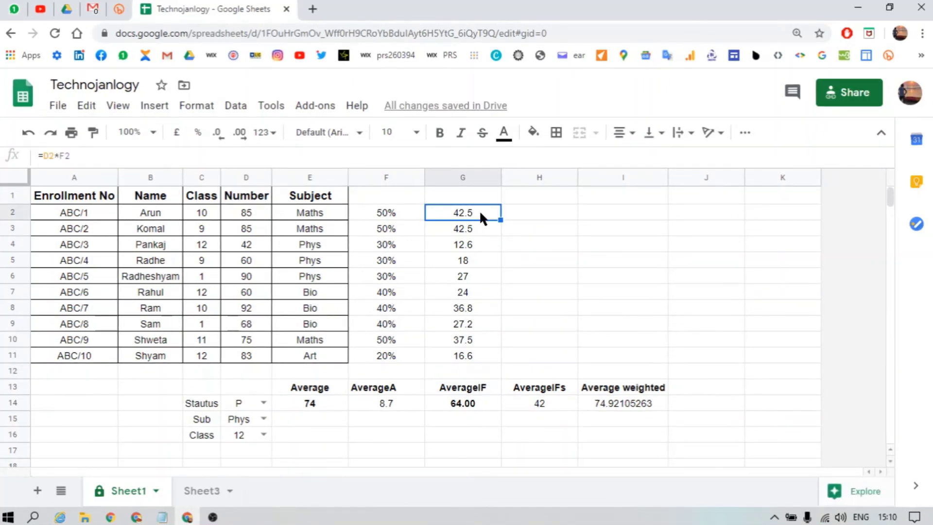
pyautogui.hotkey('ctrl', 'shift', 'Down')
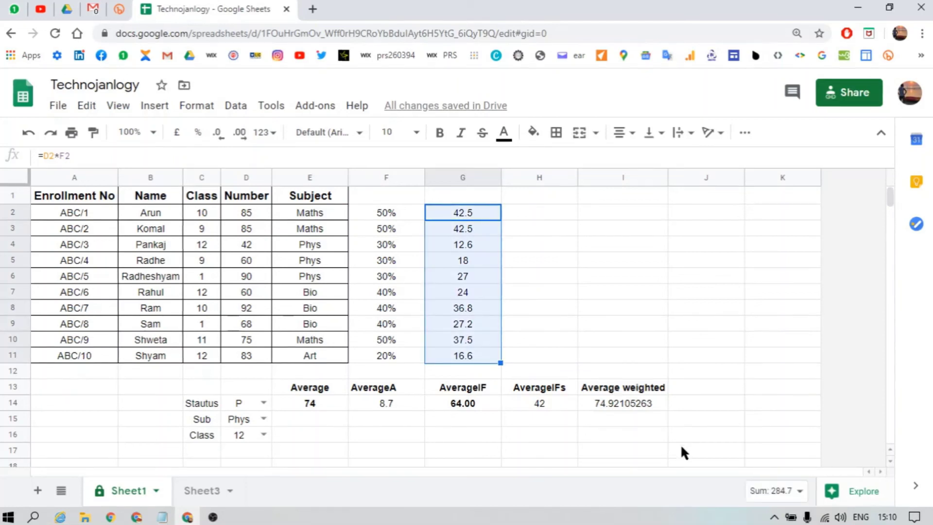
pyautogui.click(773, 493)
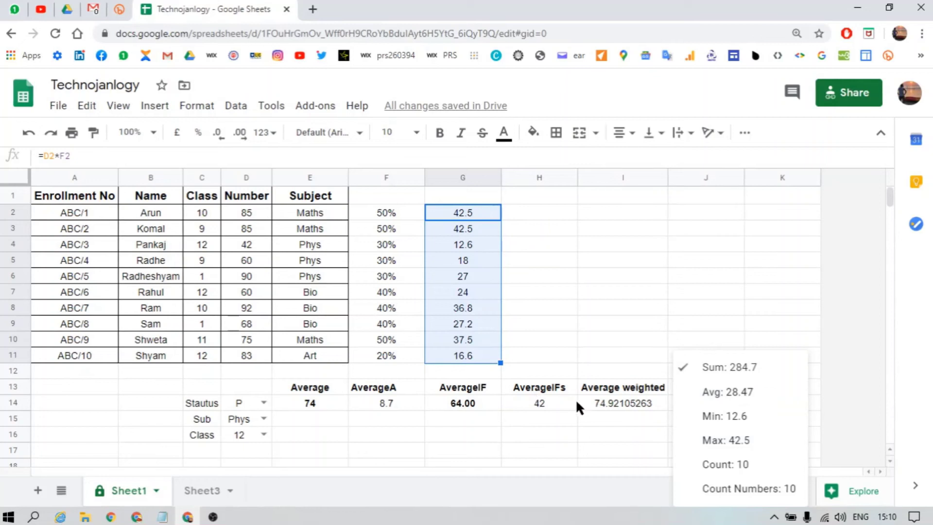
pyautogui.click(593, 404)
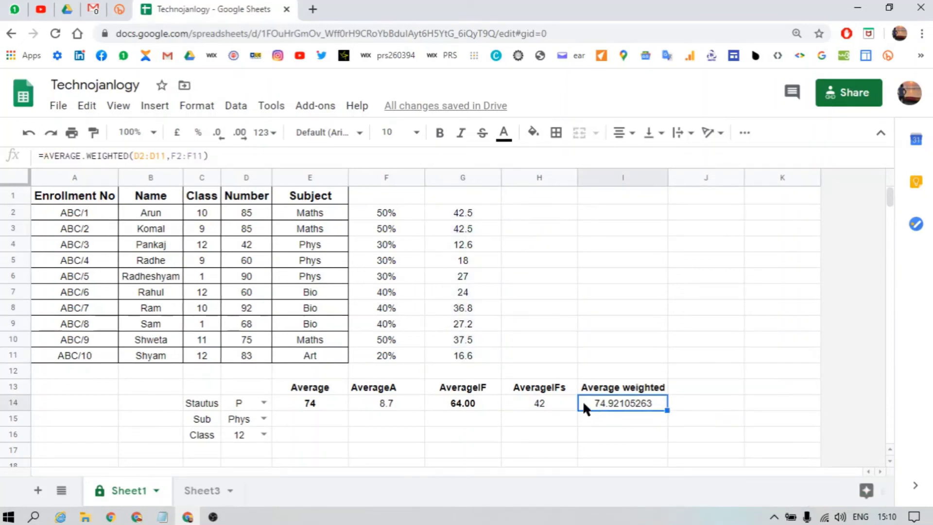
# Step: Review the mark-times-weight formula in G2 and the AVERAGE.WEIGHTED formula in I14
pyautogui.click(464, 214)
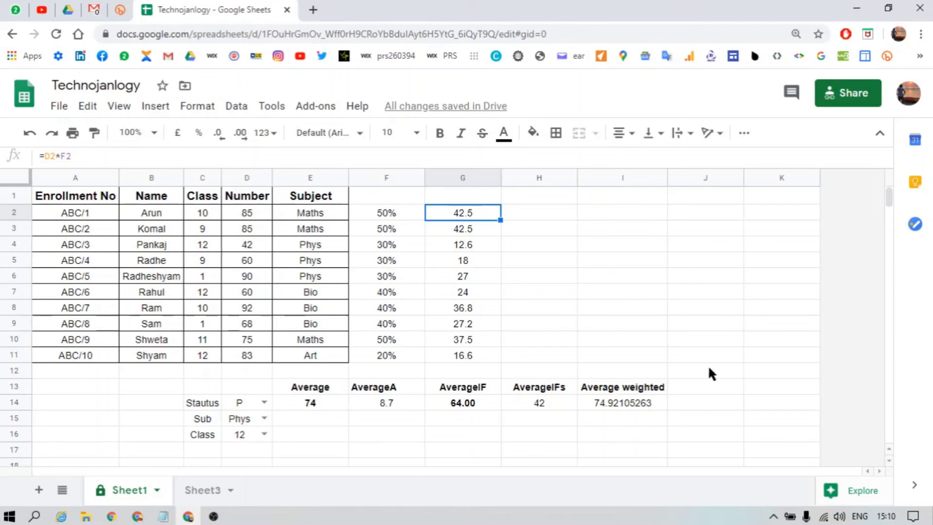
pyautogui.press('Down')
pyautogui.press('Right')
pyautogui.press('Down')
pyautogui.press('Down')
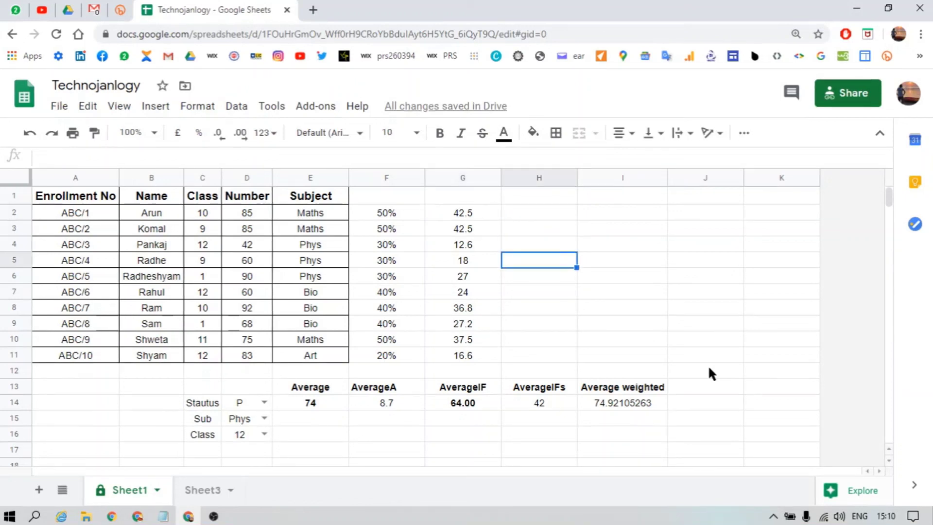
pyautogui.press('Right')
pyautogui.press('Down')
pyautogui.press('Down')
pyautogui.press('Down')
pyautogui.press('Down')
pyautogui.press('Down')
pyautogui.press('Down')
pyautogui.press('Down')
pyautogui.press('Down')
pyautogui.press('Down')
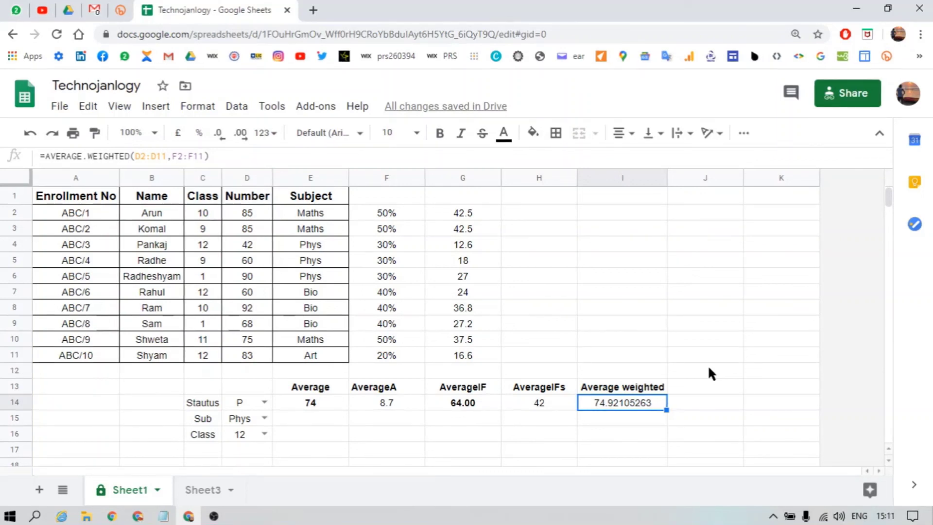
# Step: Go through the average function headings in row 13, from Average to AverageIFs, as a recap
pyautogui.press('Up')
pyautogui.press('Left')
pyautogui.press('Left')
pyautogui.press('Left')
pyautogui.press('Left')
pyautogui.press('Left')
pyautogui.press('Left')
pyautogui.press('Left')
pyautogui.press('Left')
pyautogui.press('Right')
pyautogui.press('Right')
pyautogui.press('Right')
pyautogui.press('Right')
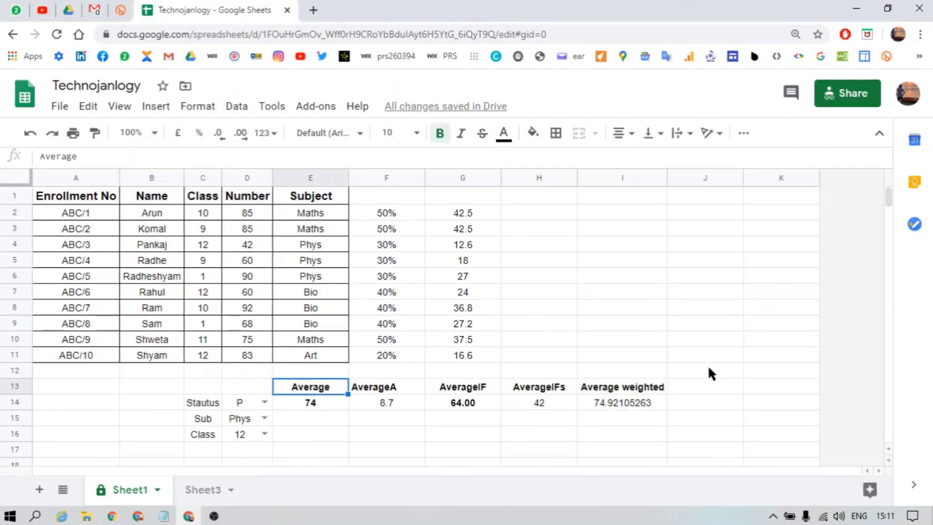
pyautogui.press('Right')
pyautogui.press('Right')
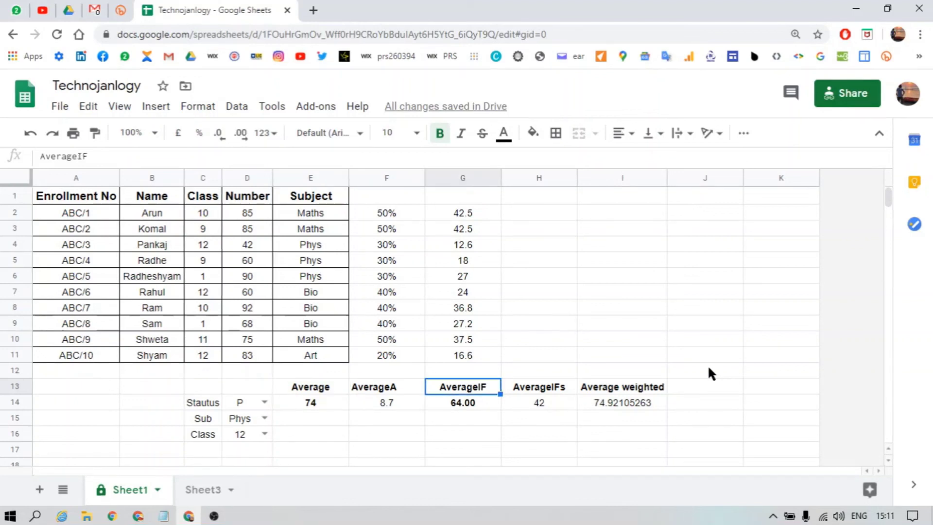
pyautogui.press('Right')
pyautogui.press('Right')
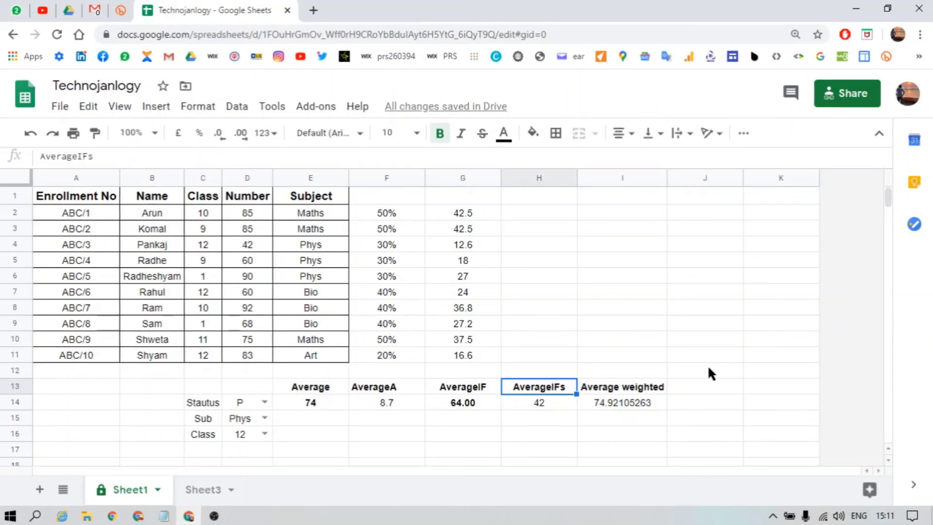